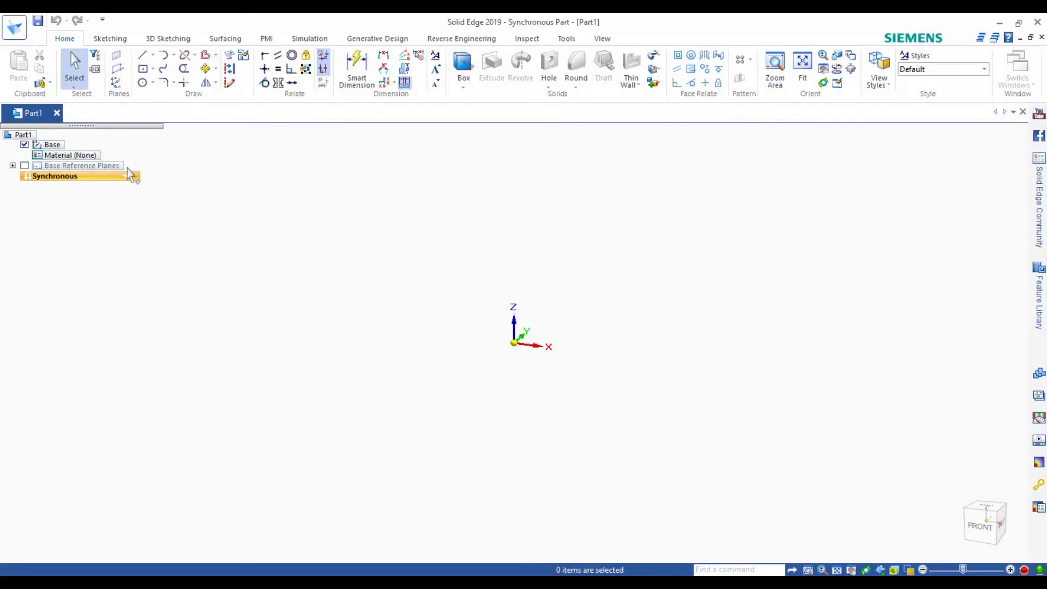
Step: Show the base reference planes and transition the part from synchronous to ordered modelling
click(23, 165)
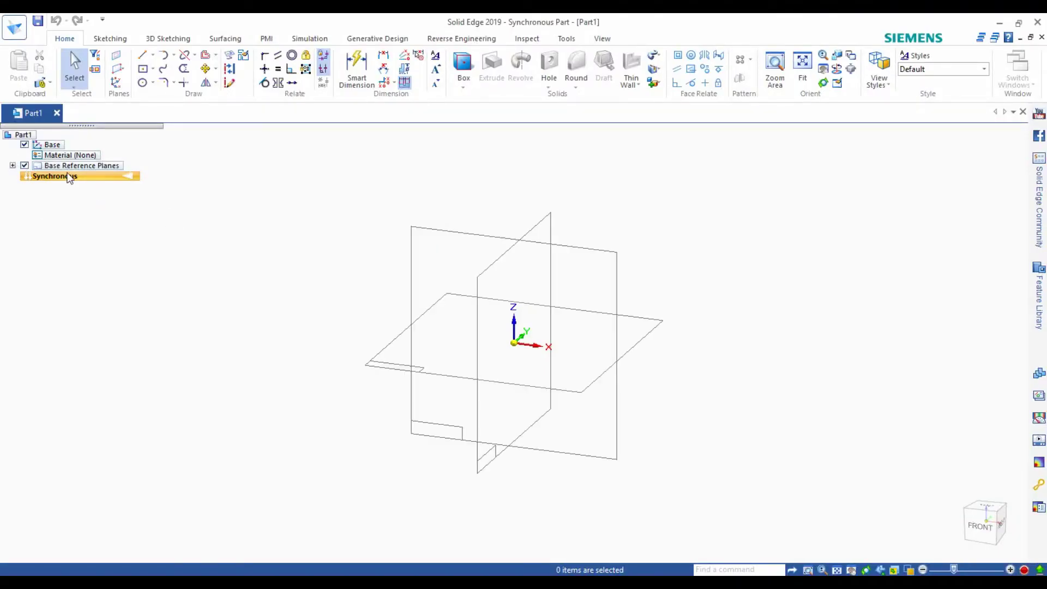
right_click(69, 182)
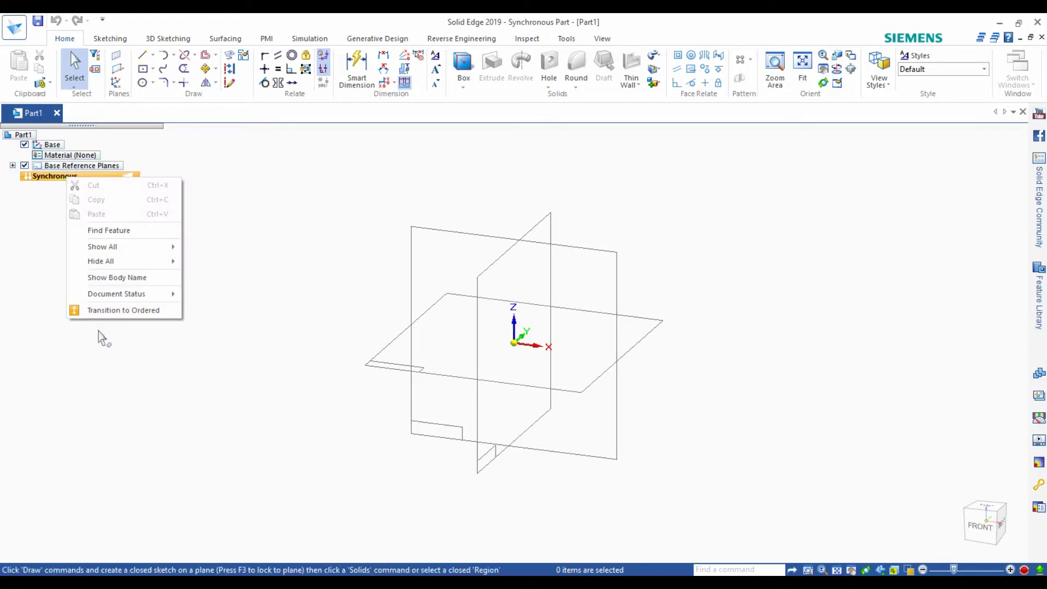
click(102, 311)
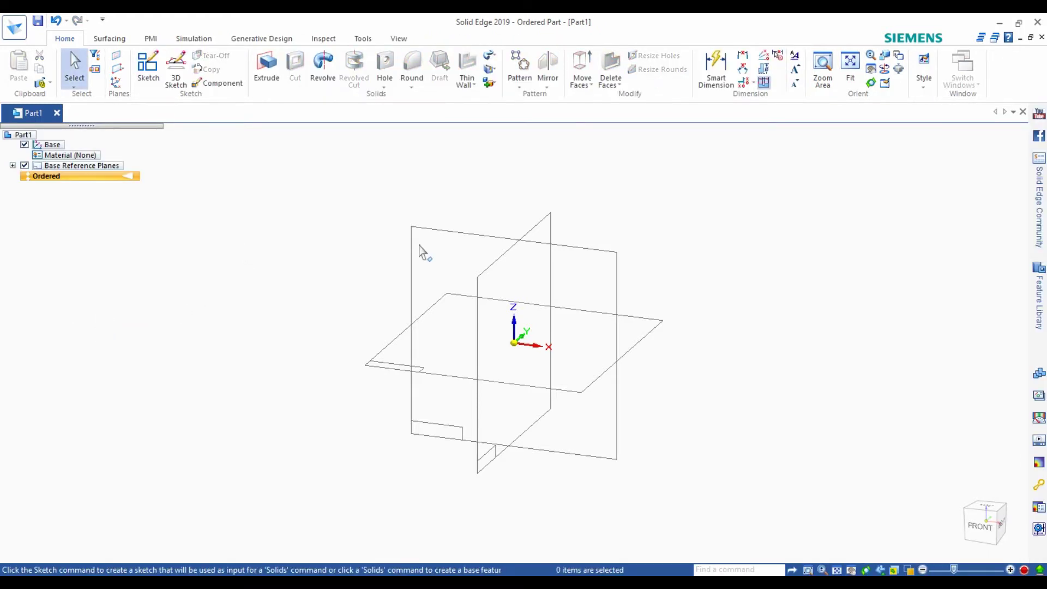
Step: Start a new sketch on the front reference plane
click(490, 55)
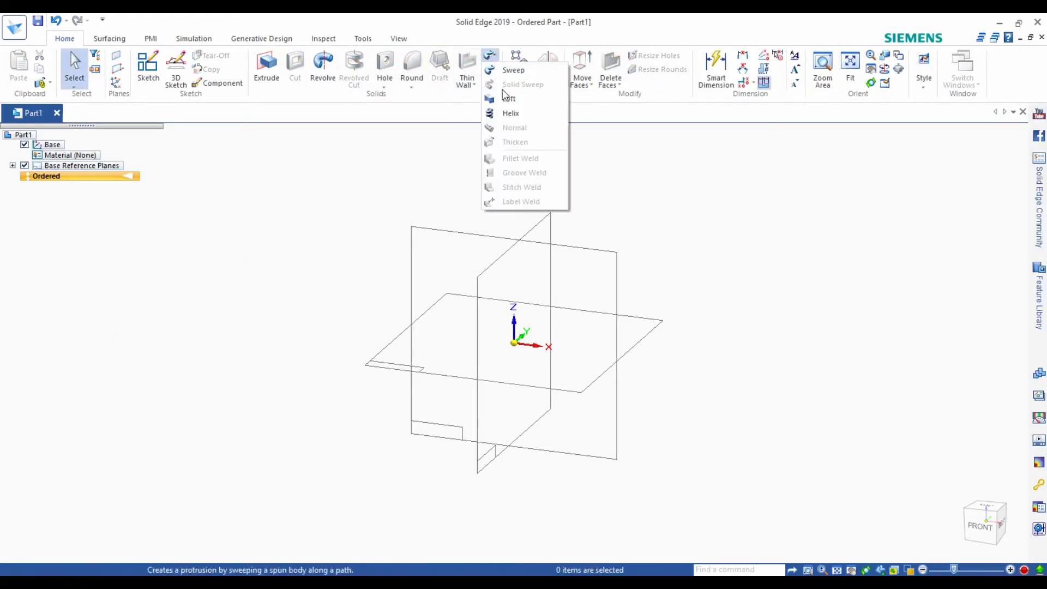
click(533, 104)
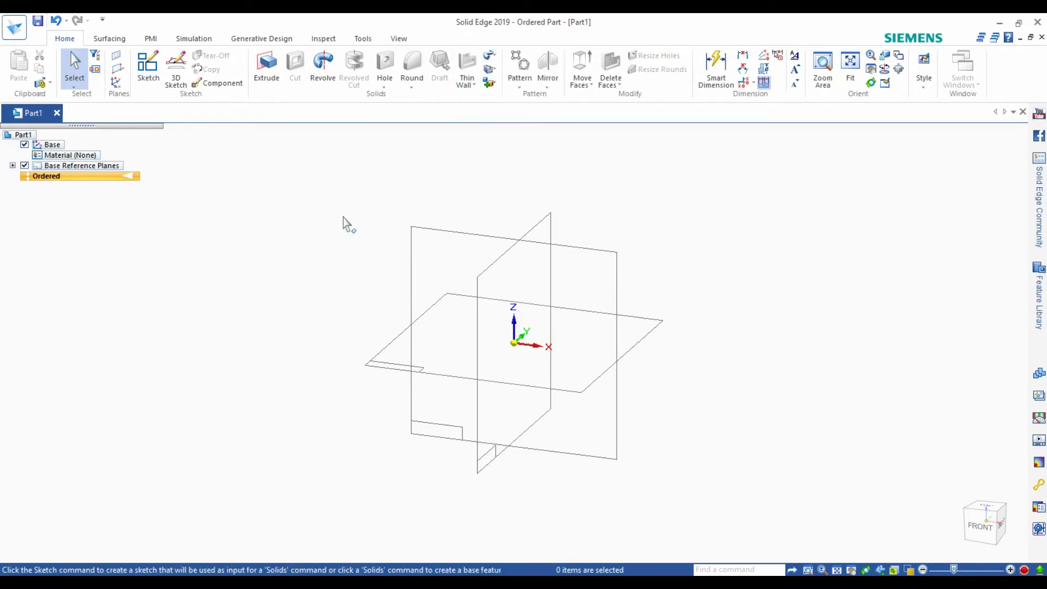
click(151, 80)
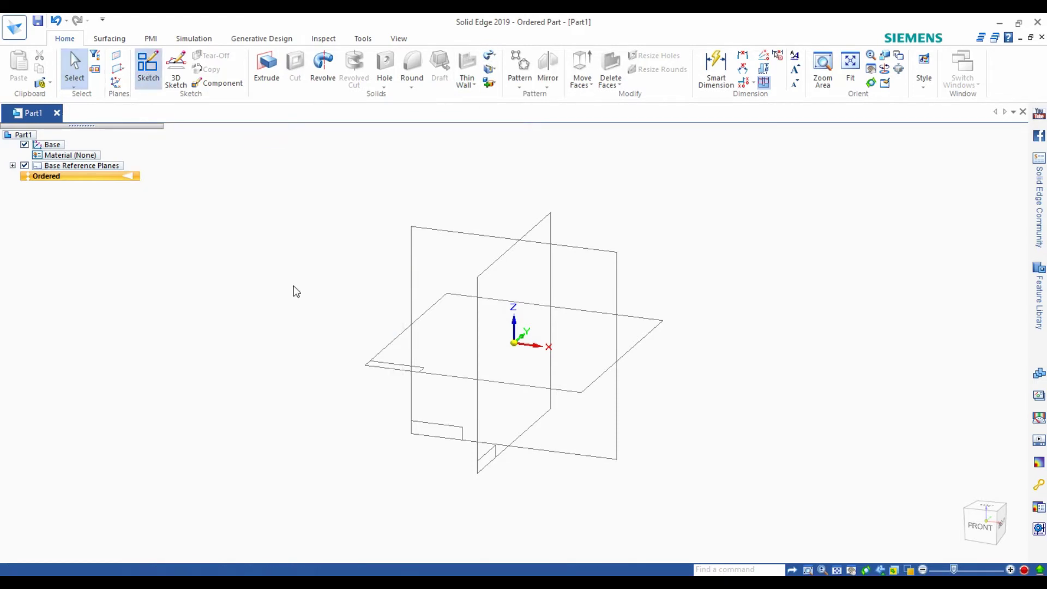
click(599, 260)
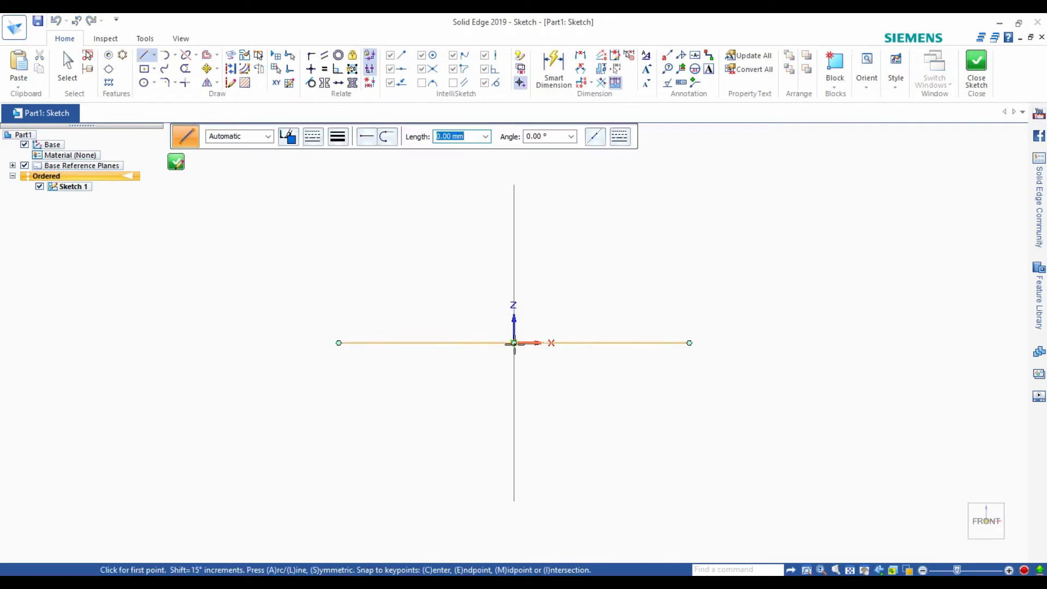
Step: Draw a centre rectangle from the origin and close Sketch 1
click(144, 69)
click(507, 327)
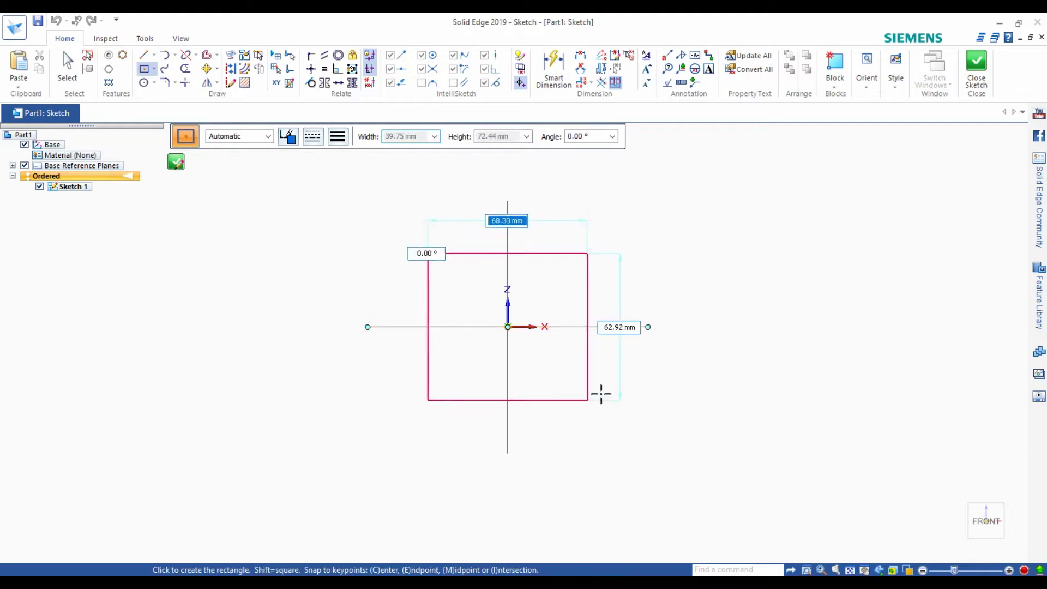
click(614, 435)
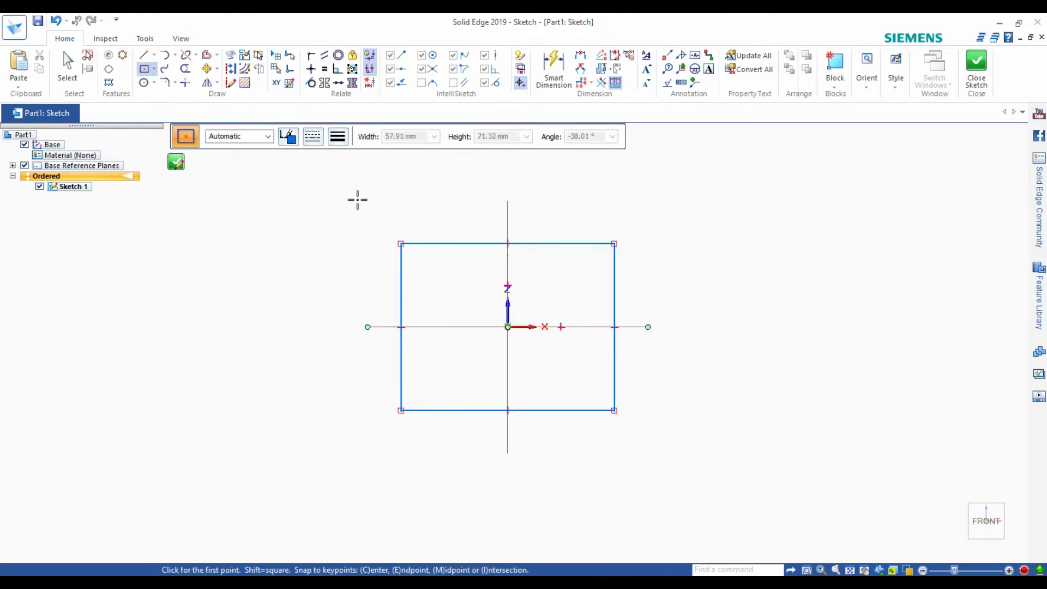
click(176, 163)
click(265, 136)
Step: Create Plane 4 parallel to the front plane at an offset
click(265, 137)
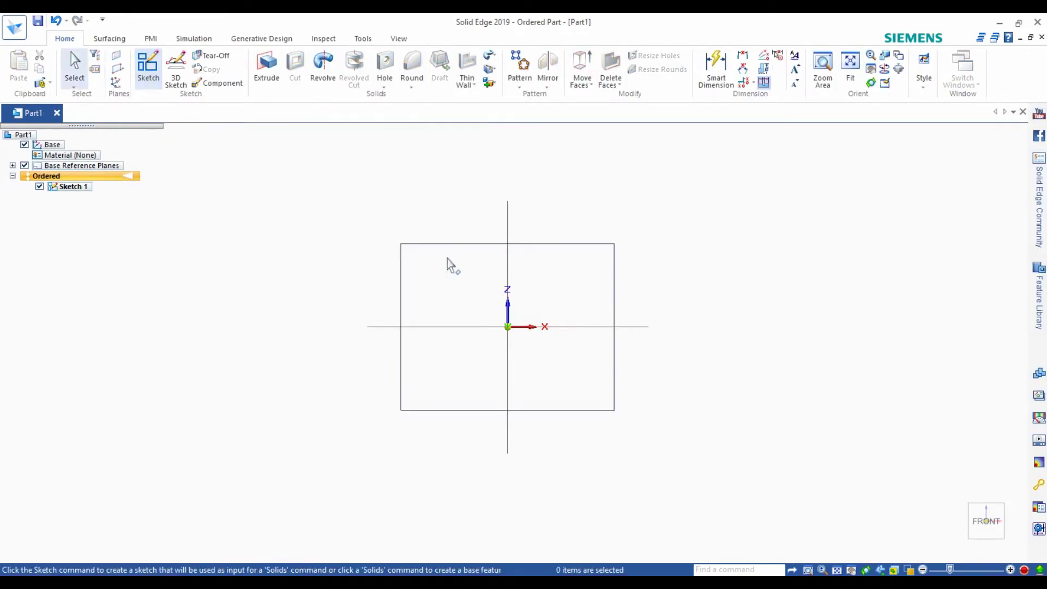
click(119, 69)
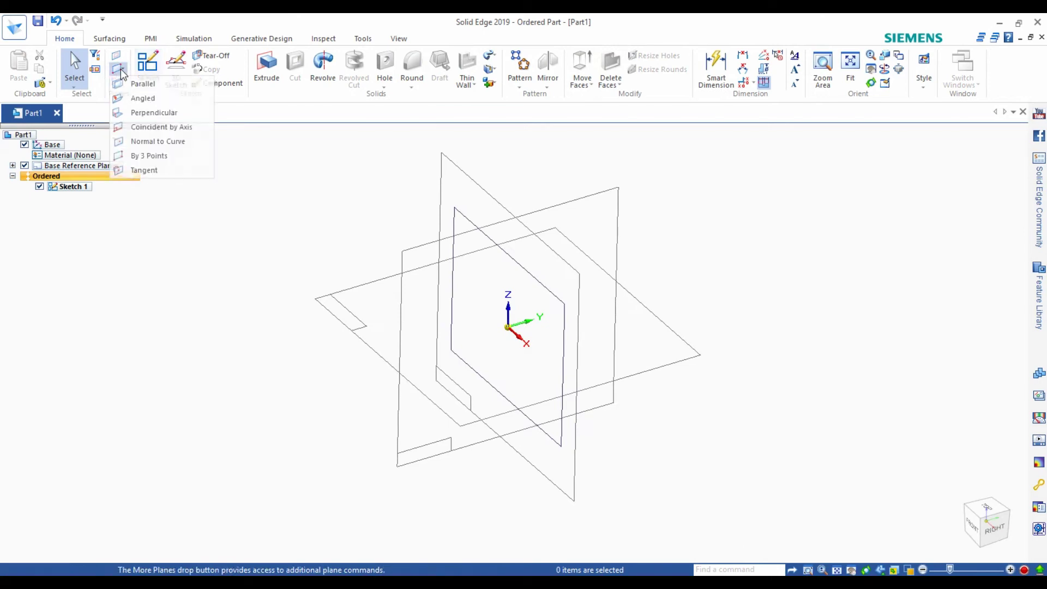
click(153, 82)
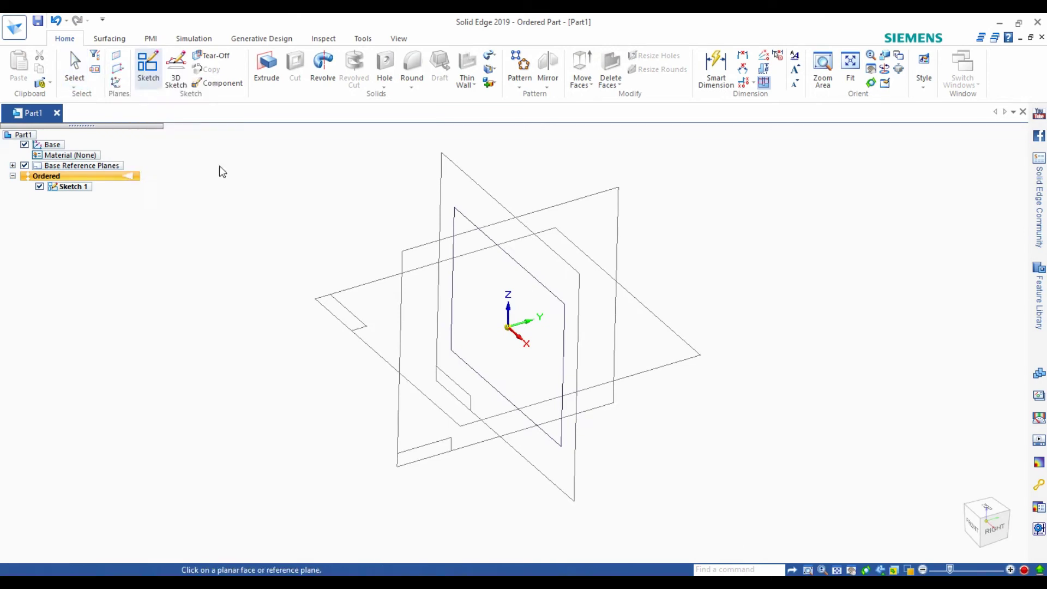
click(578, 275)
click(731, 241)
mouse_move(654, 315)
middle_down()
mouse_move(632, 248)
mouse_move(708, 350)
mouse_move(693, 260)
mouse_move(660, 357)
mouse_move(427, 319)
middle_up()
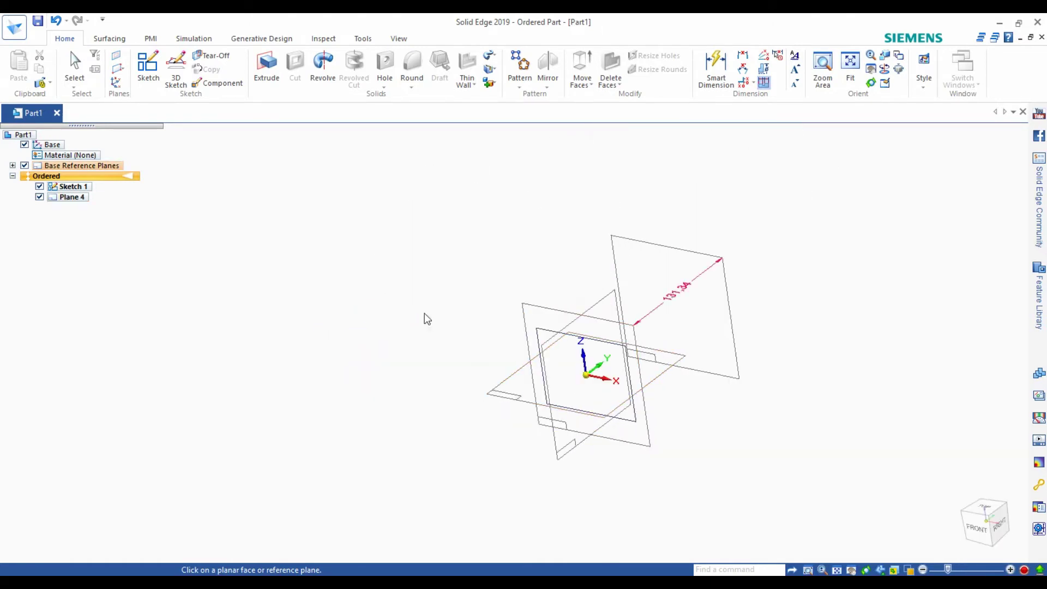
Step: Sketch a circle centred on the origin on Plane 4 as Sketch 2
click(148, 66)
click(675, 255)
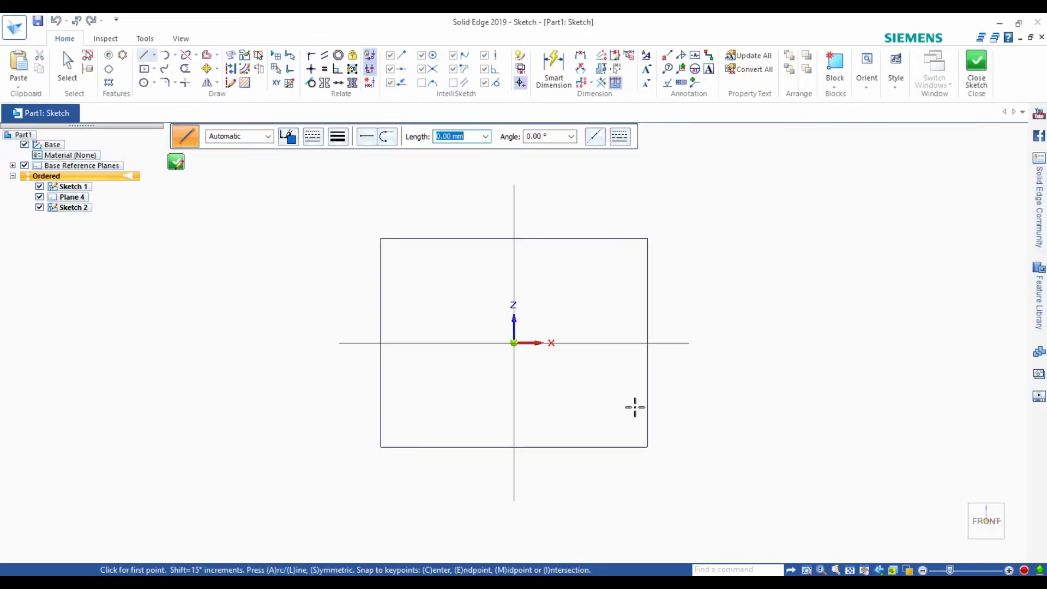
click(143, 83)
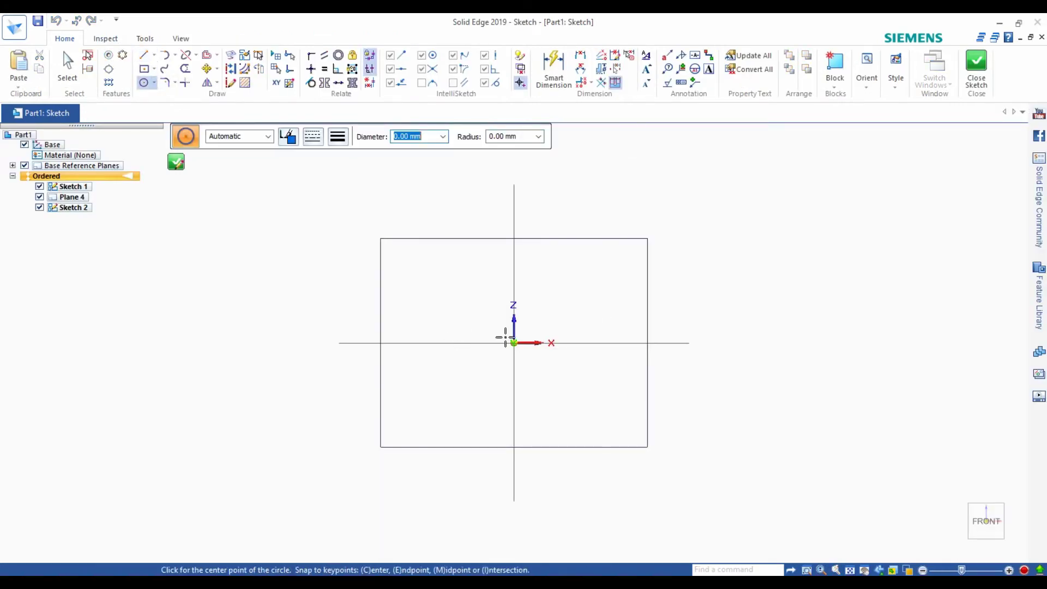
click(514, 342)
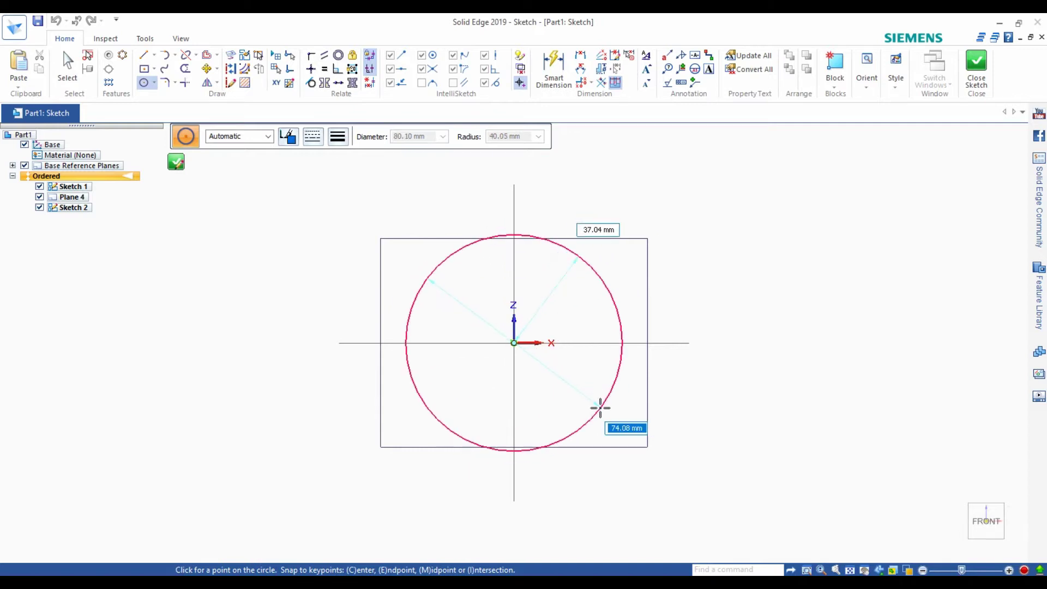
click(591, 376)
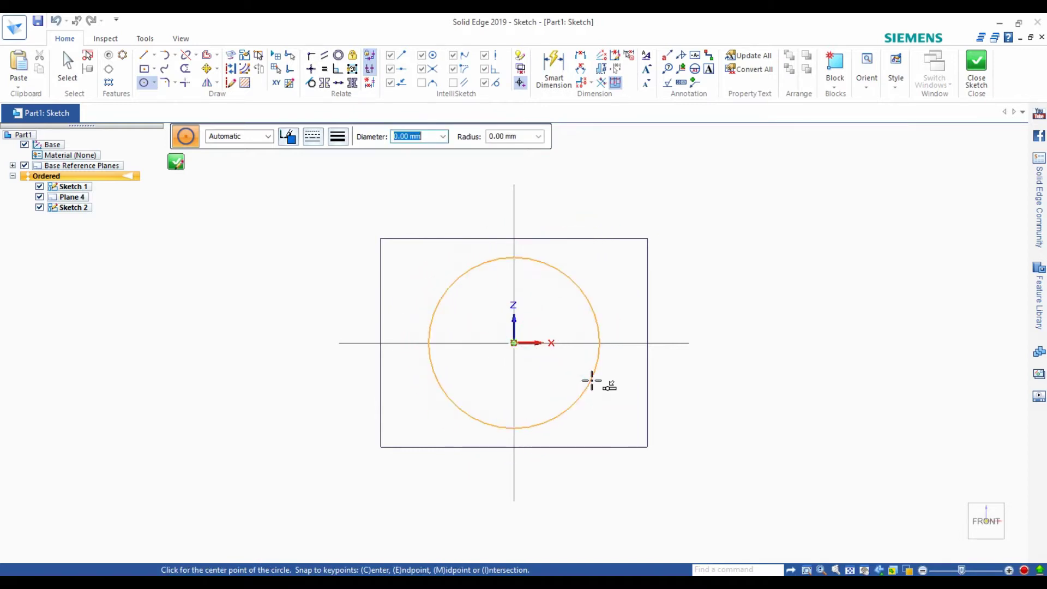
click(176, 162)
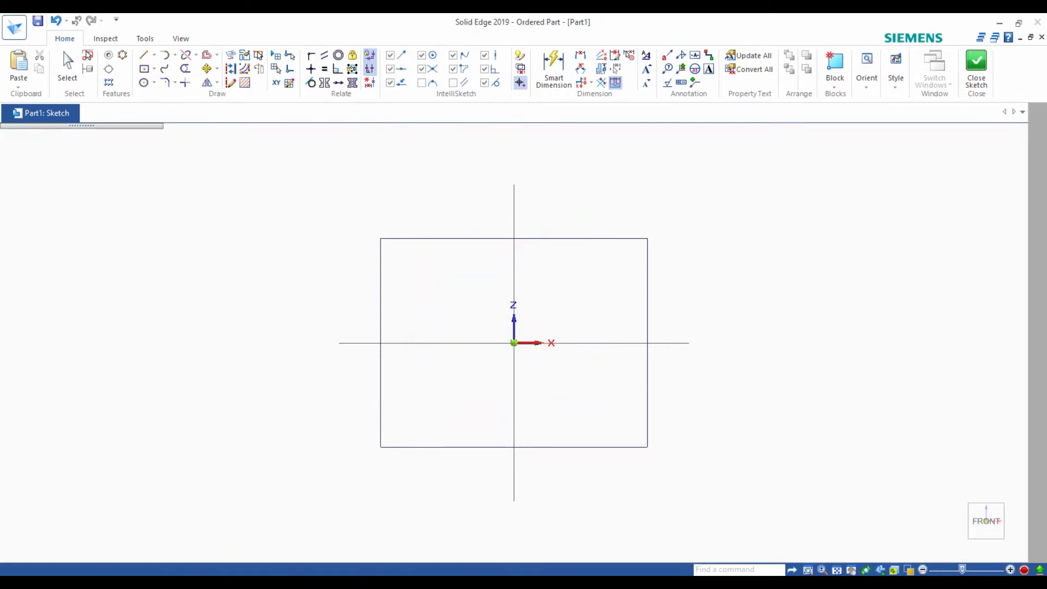
mouse_move(561, 276)
middle_down()
mouse_move(544, 329)
mouse_move(563, 351)
mouse_move(589, 267)
middle_up()
scroll(564, 352, down, 3)
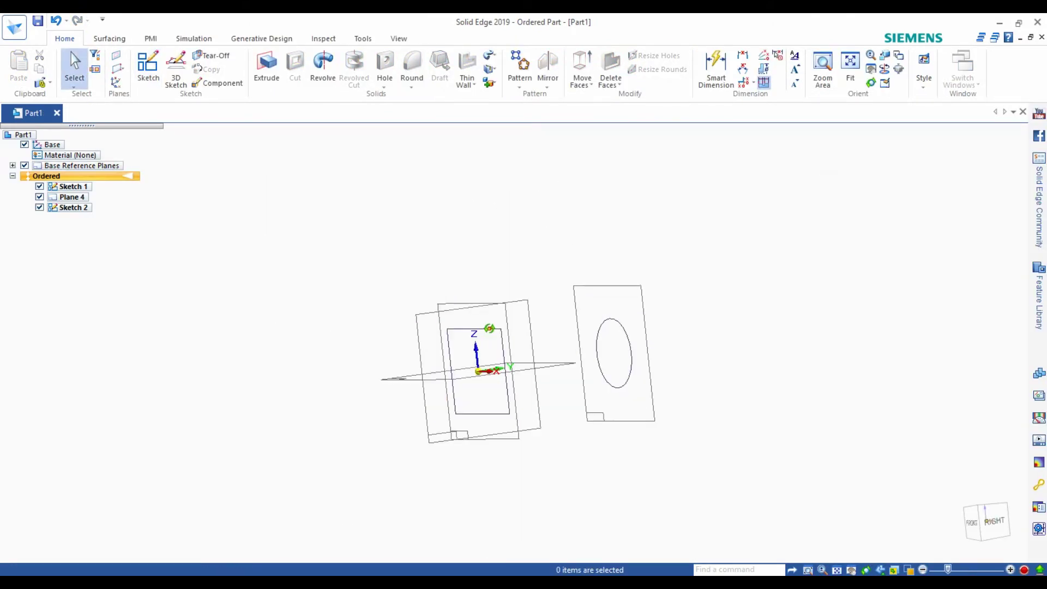
Step: Create Plane 5 parallel to Plane 4 at 152.4 offset
click(116, 69)
click(141, 82)
click(631, 290)
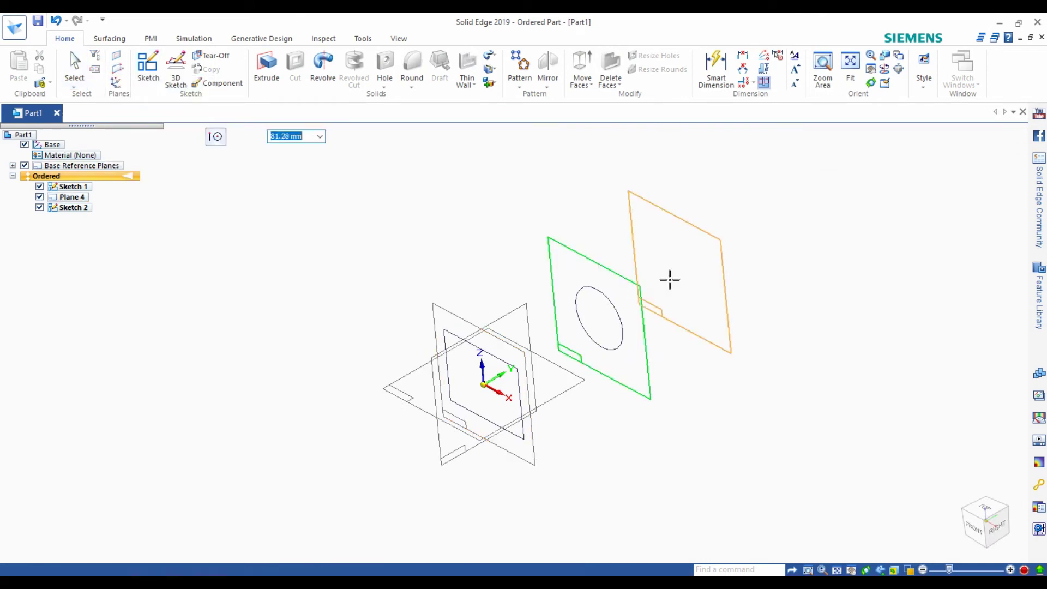
click(718, 264)
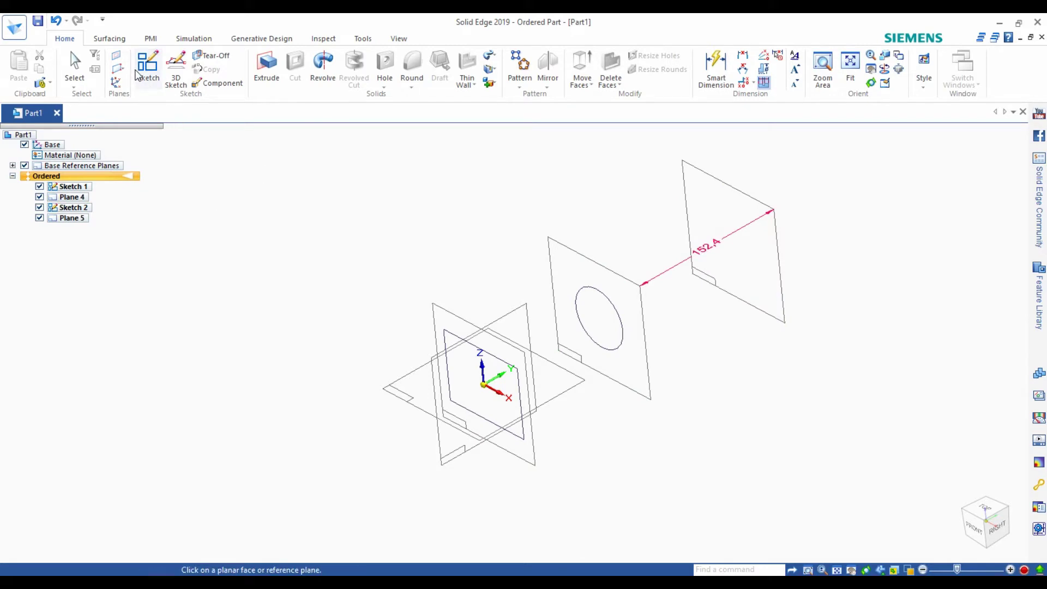
Step: Sketch a small circle centred on the origin on Plane 5 as Sketch 3
click(139, 76)
click(737, 209)
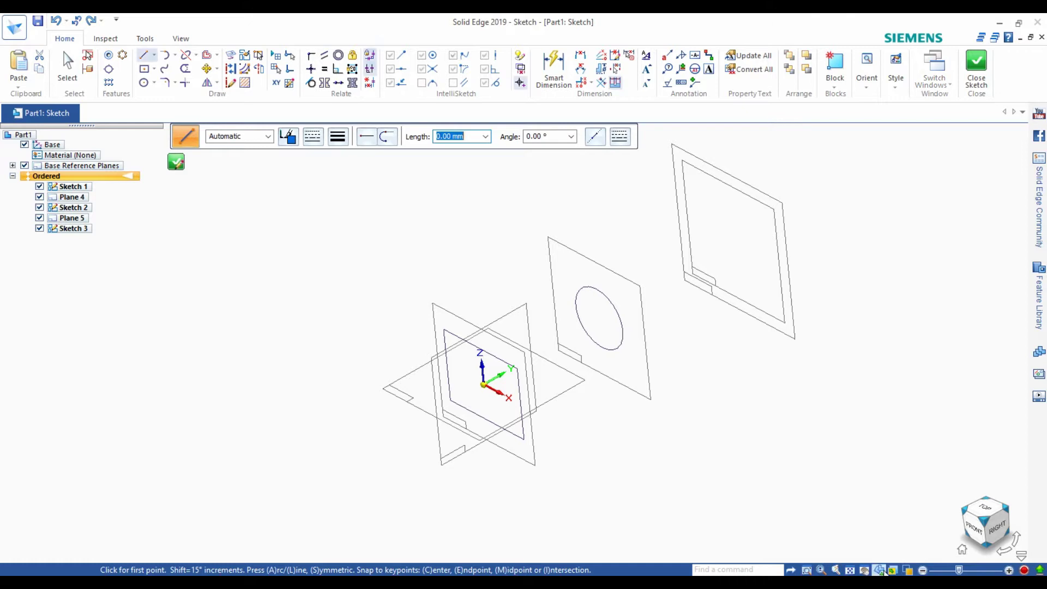
click(143, 82)
click(514, 342)
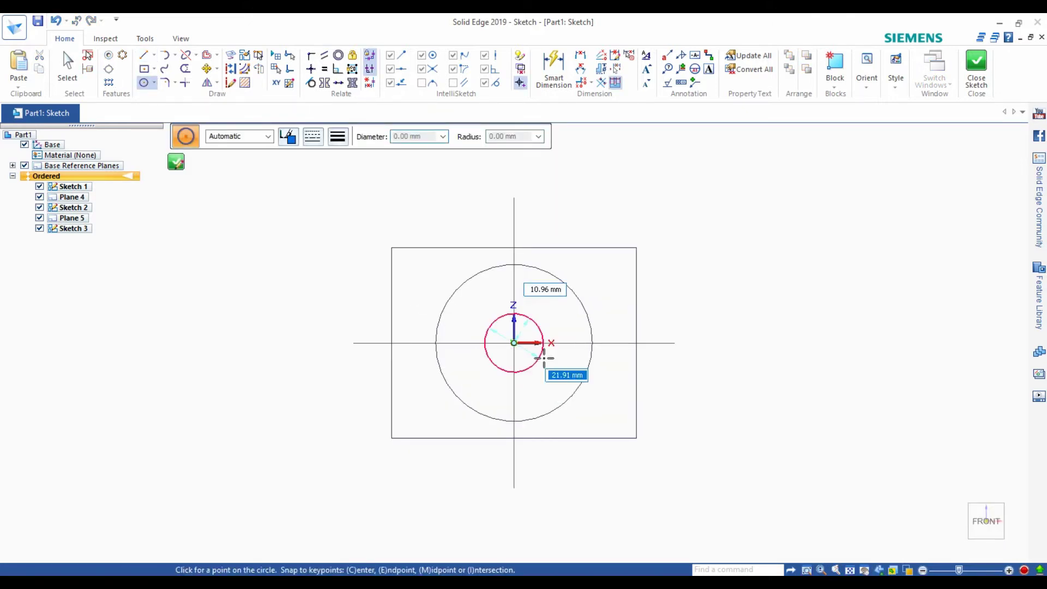
click(174, 161)
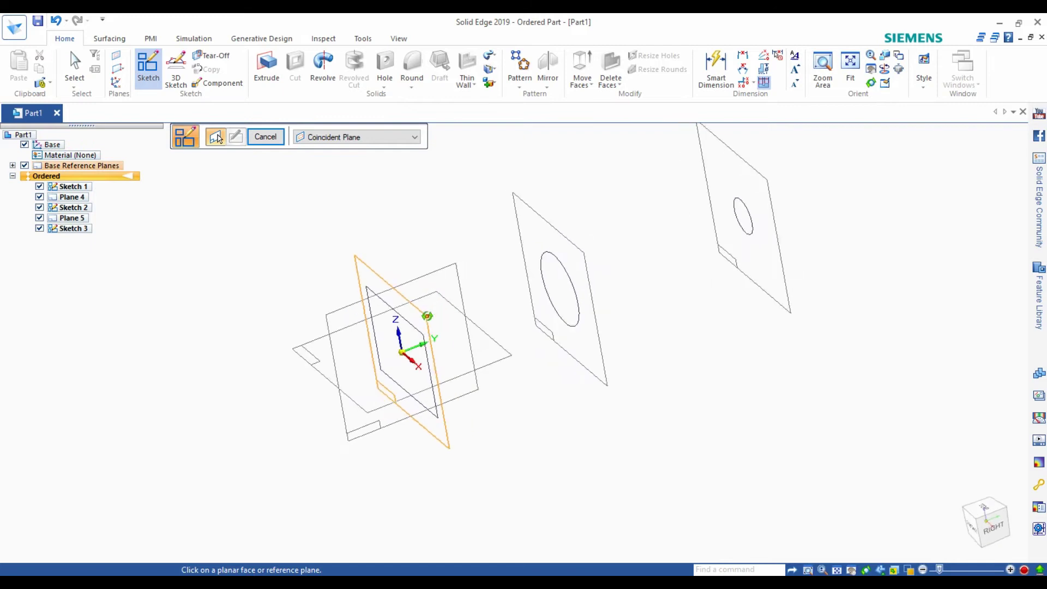
click(266, 140)
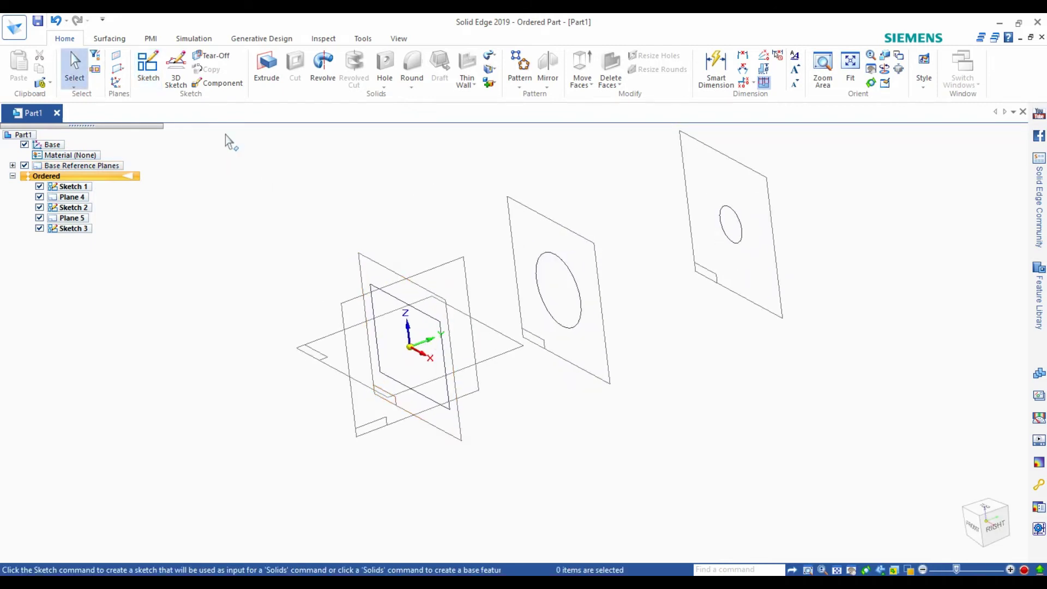
Step: Create Plane 6 parallel to Plane 5 at 154.93 mm offset
click(117, 82)
click(147, 64)
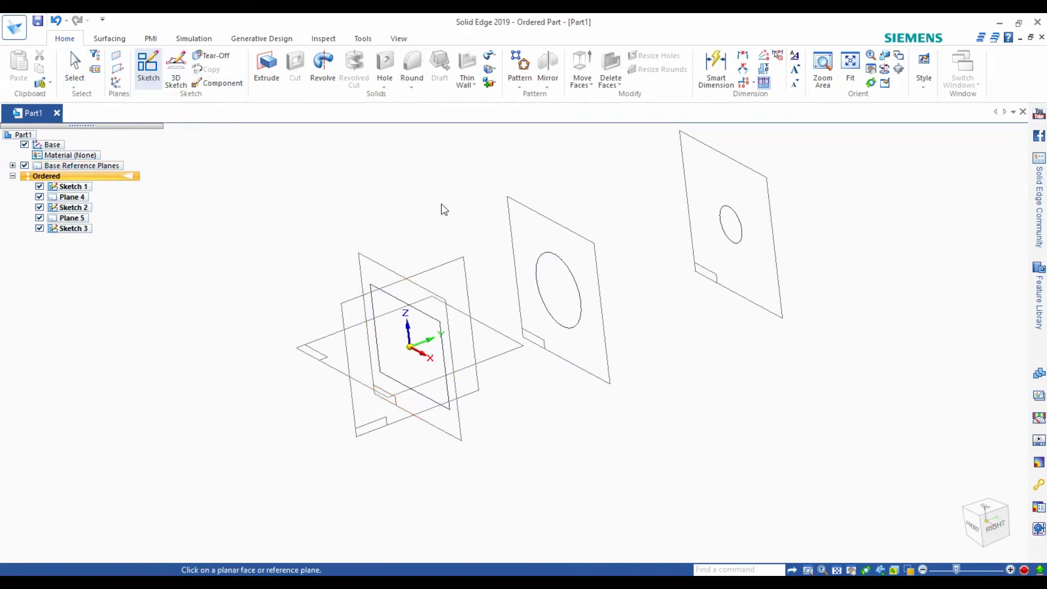
scroll(445, 210, down, 2)
click(677, 242)
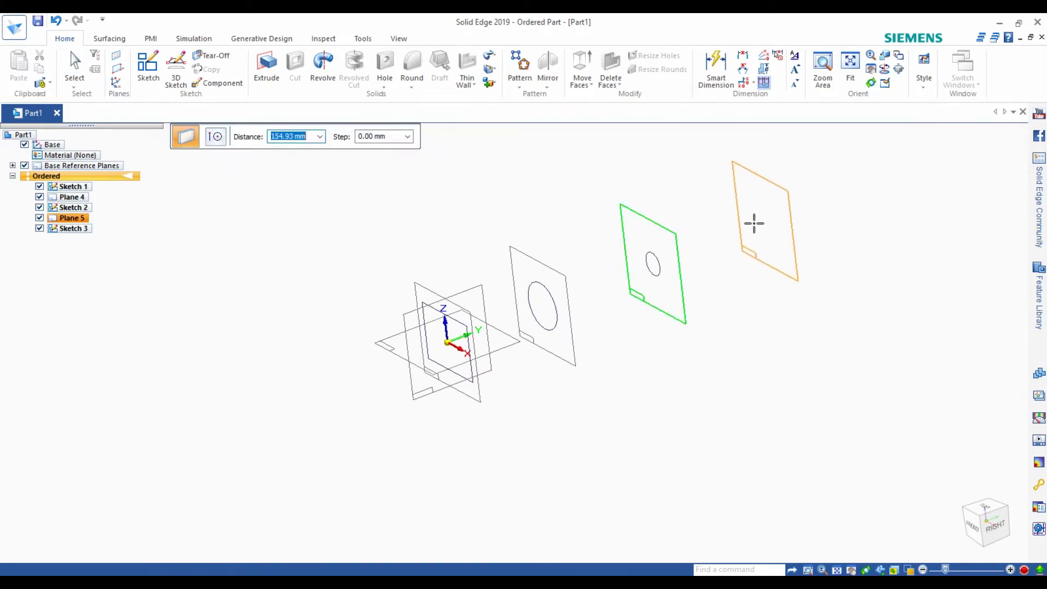
click(755, 227)
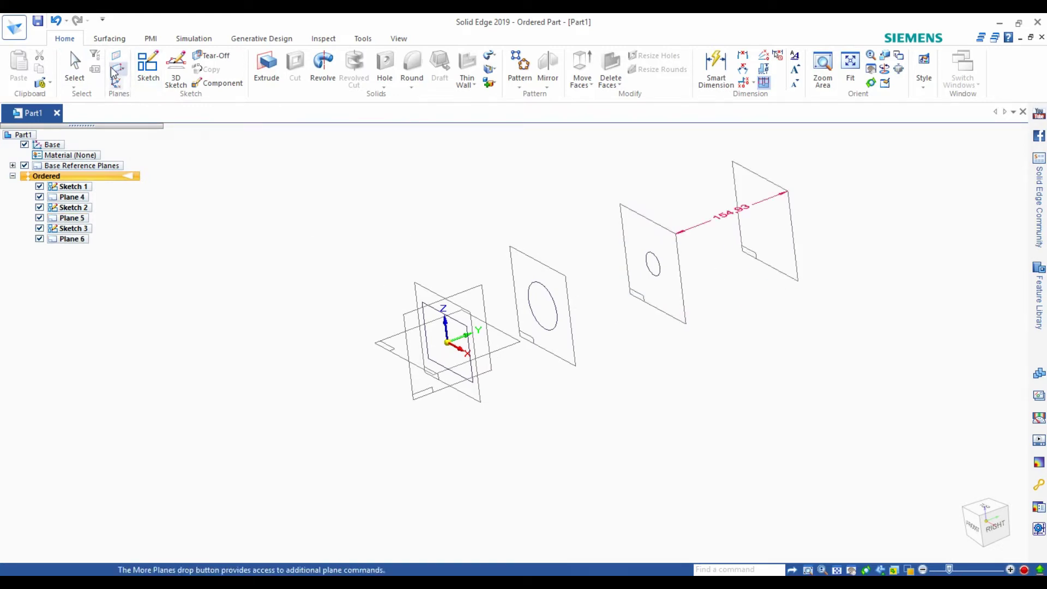
Step: Sketch a rectangle centred on the origin on Plane 6 and finish Sketch 4
click(140, 71)
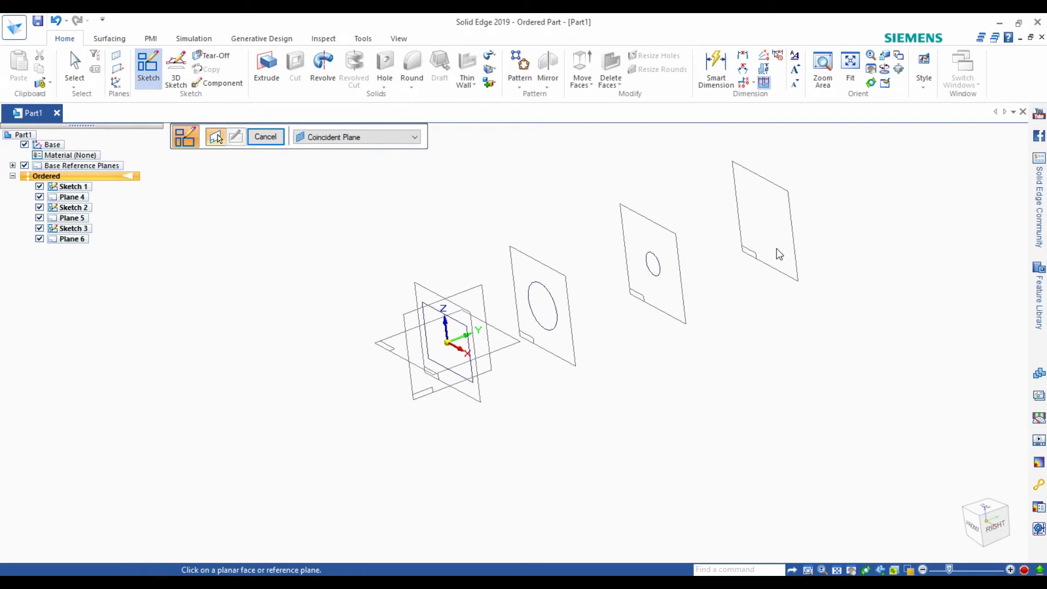
click(765, 218)
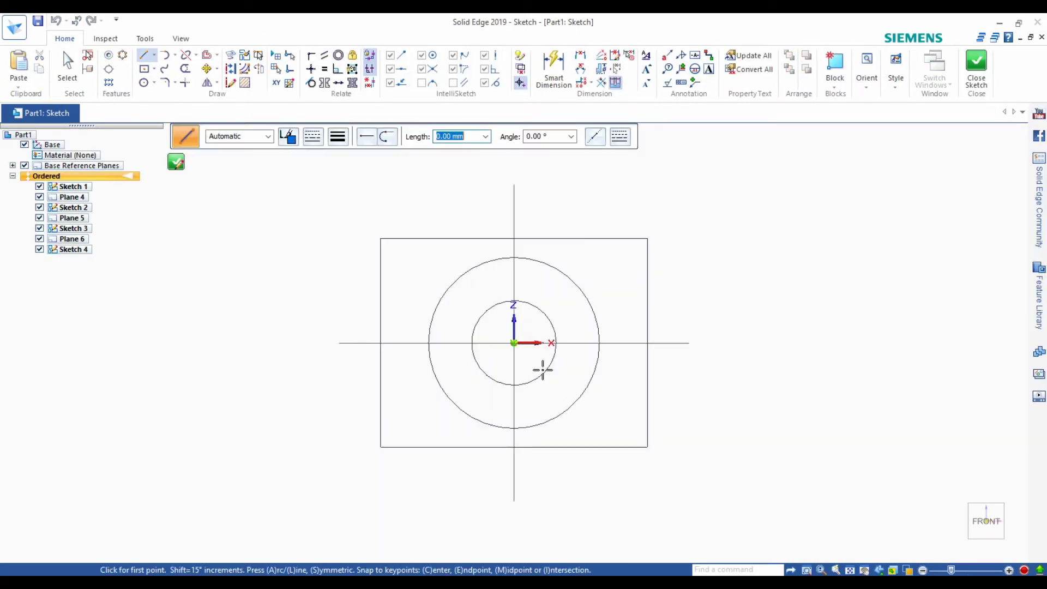
click(144, 70)
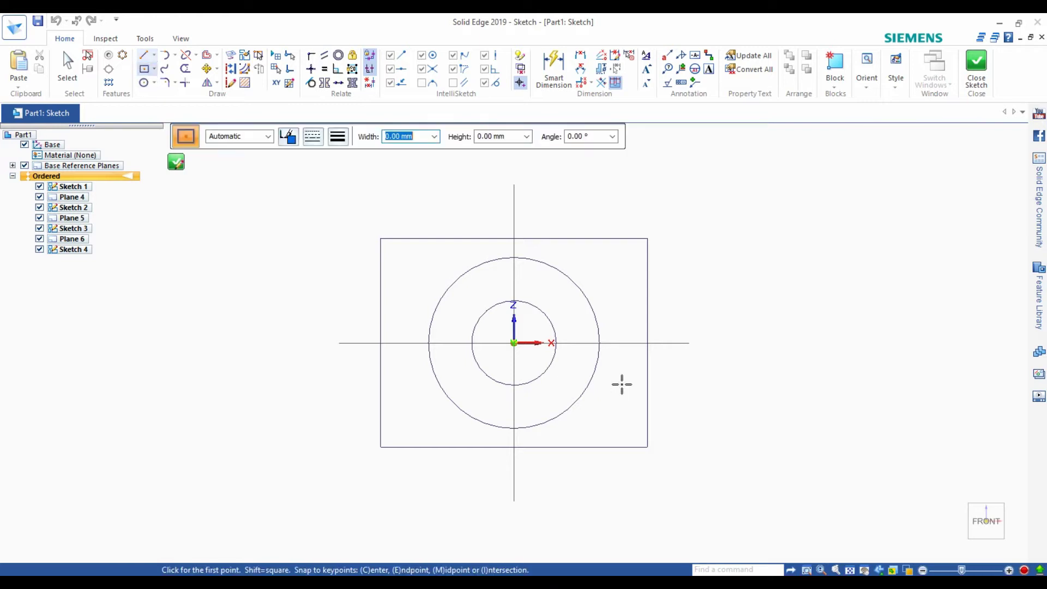
click(514, 342)
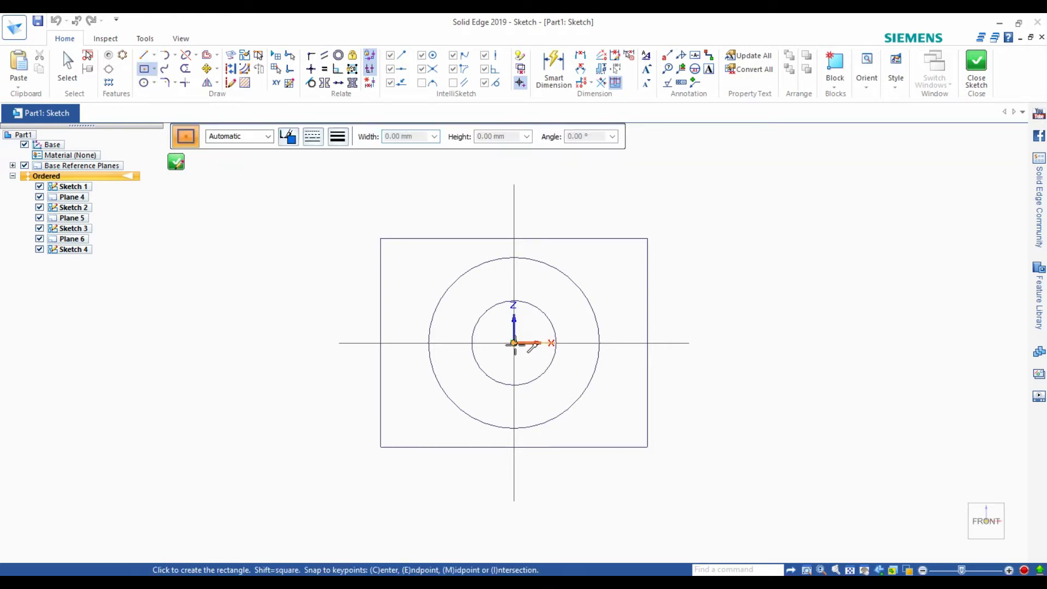
click(601, 398)
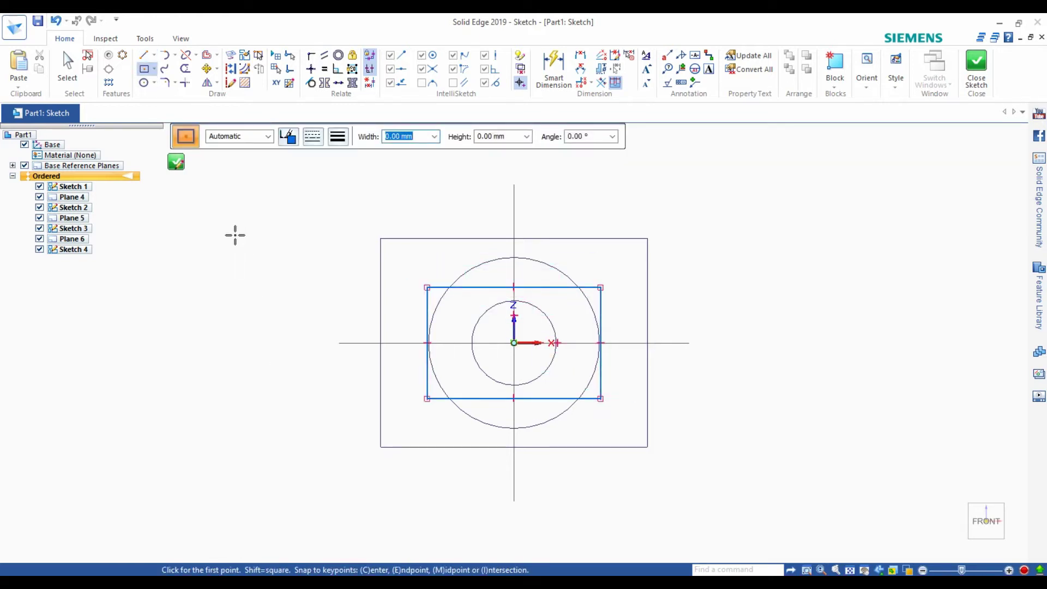
click(177, 162)
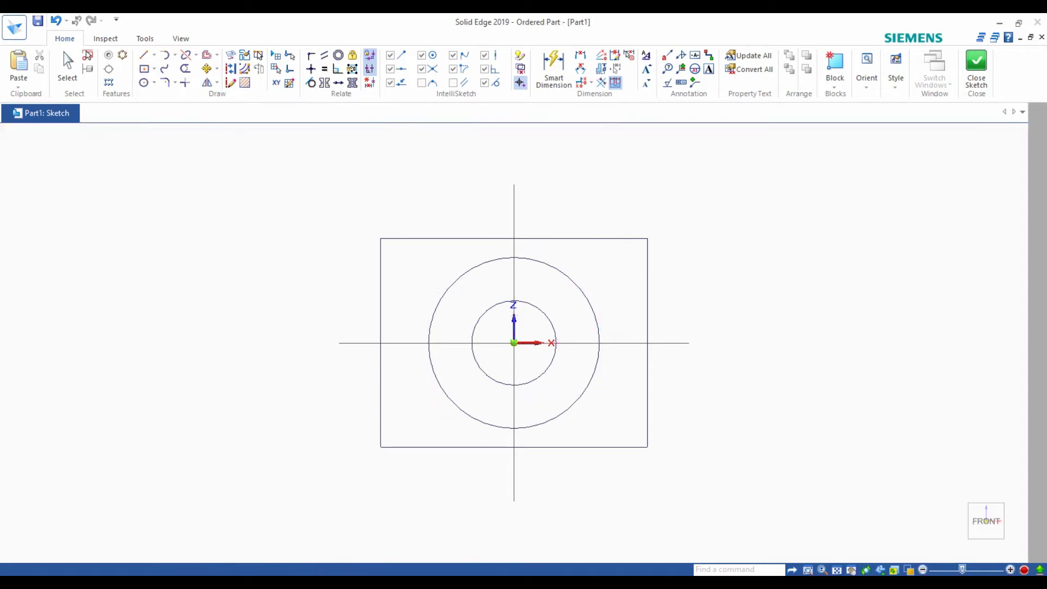
click(267, 140)
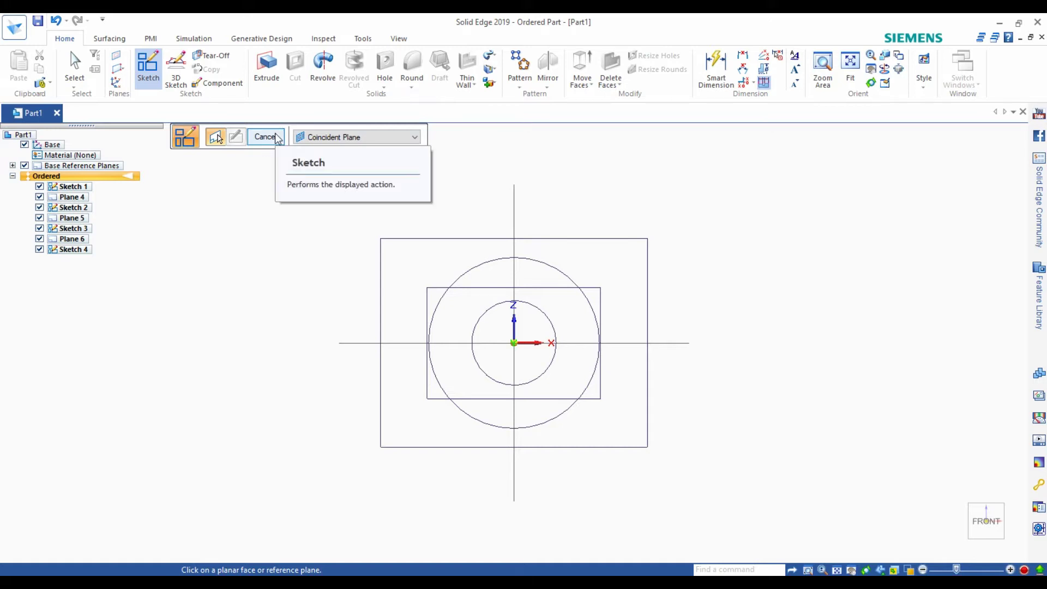
click(266, 137)
Step: Hide the base reference planes and orbit to see all four sketches
mouse_move(276, 140)
middle_down()
mouse_move(295, 354)
mouse_move(512, 344)
mouse_move(484, 322)
mouse_move(515, 401)
middle_up()
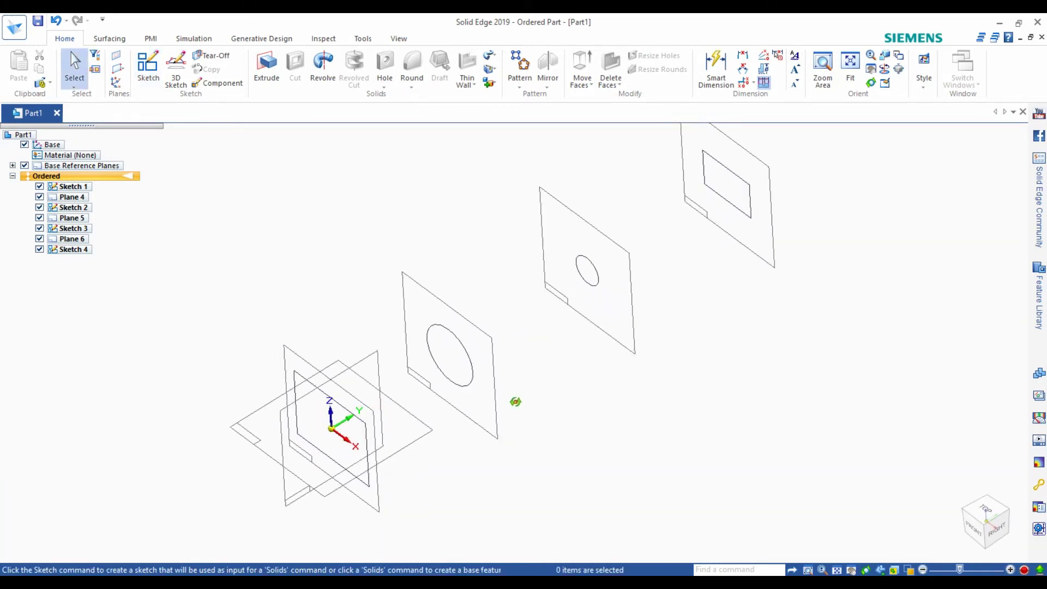
click(25, 165)
scroll(498, 240, down, 1)
mouse_move(498, 240)
middle_down()
mouse_move(440, 236)
mouse_move(475, 271)
mouse_move(467, 254)
middle_up()
scroll(466, 253, up, 1)
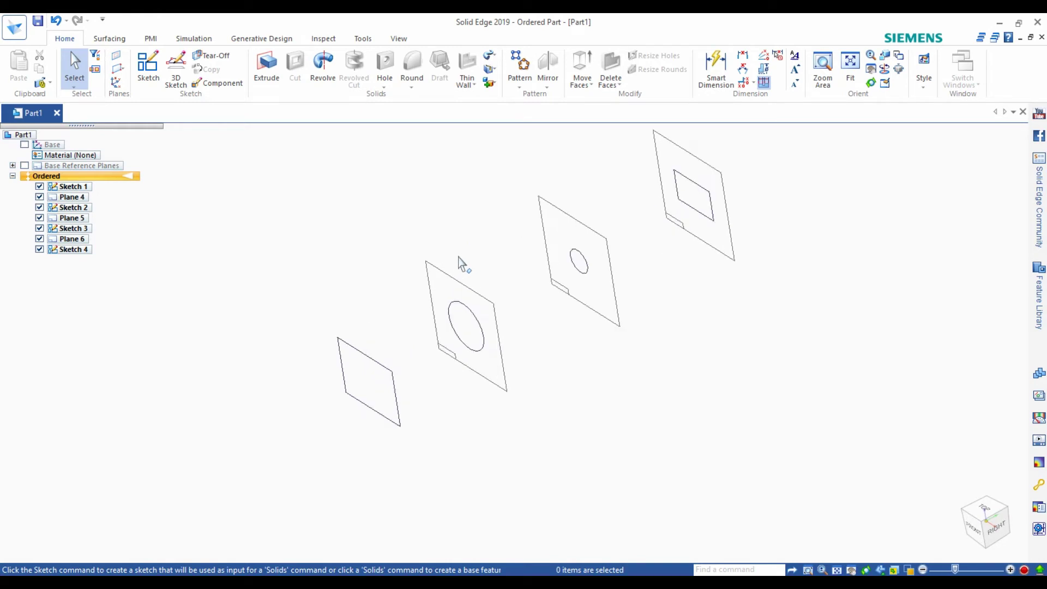
Step: Start a lofted protrusion through rectangle, large circle, small circle and rectangle in order
click(494, 55)
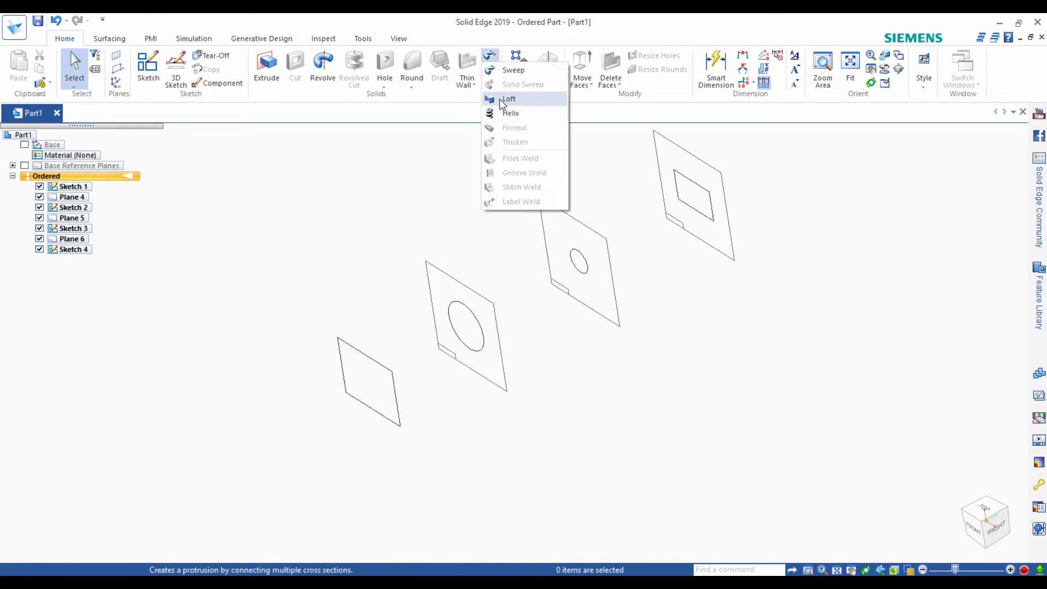
click(500, 101)
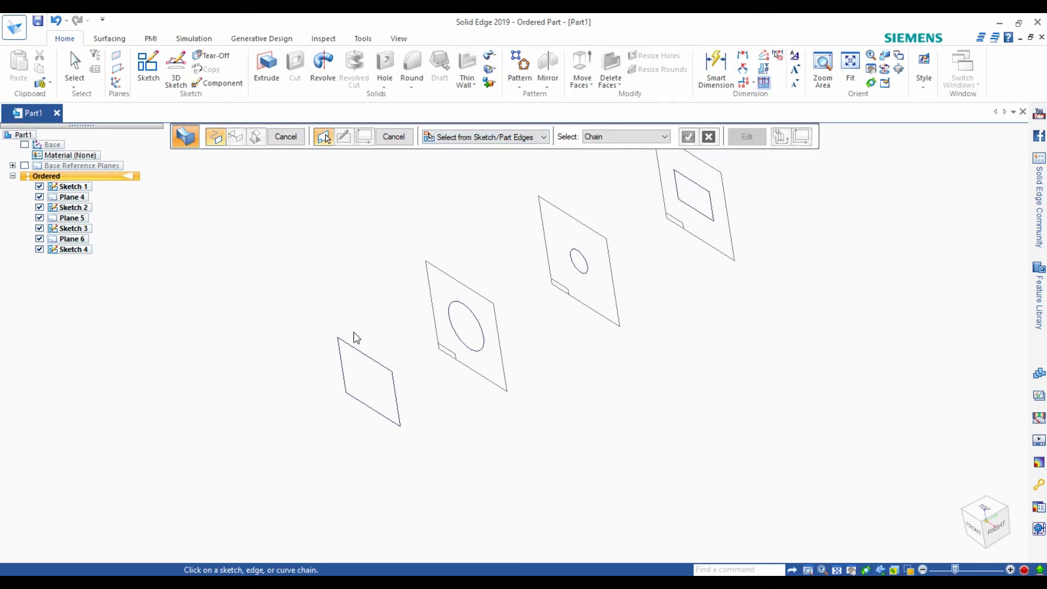
click(393, 376)
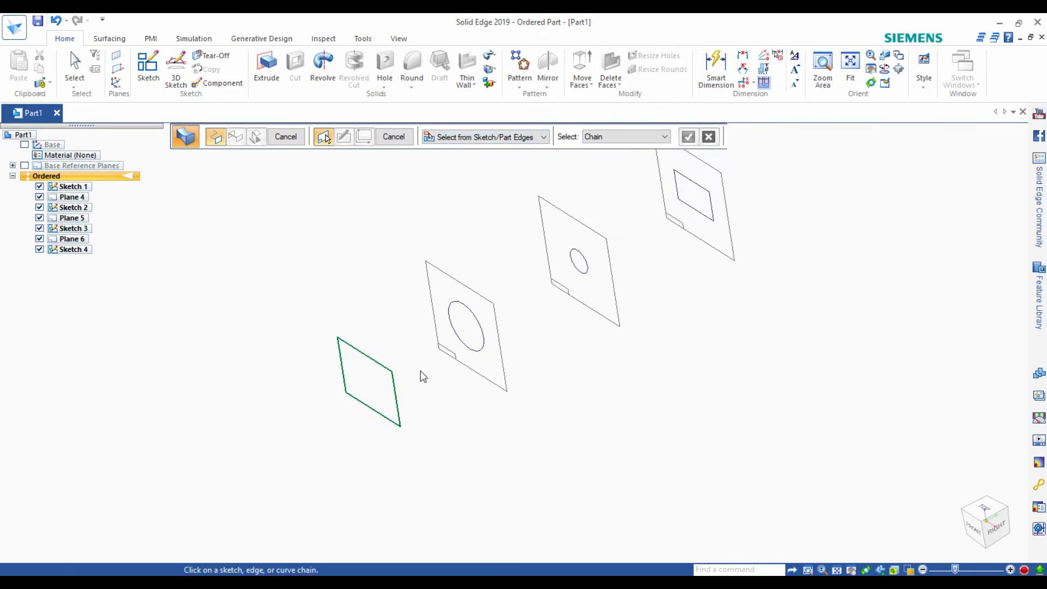
click(479, 325)
click(585, 263)
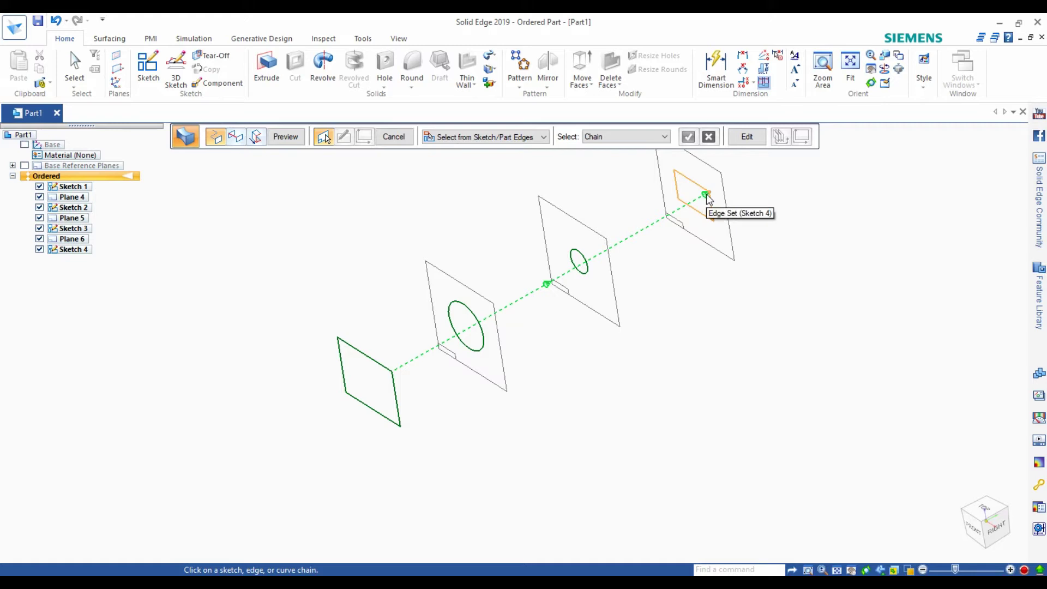
middle_drag(707, 197, 727, 192)
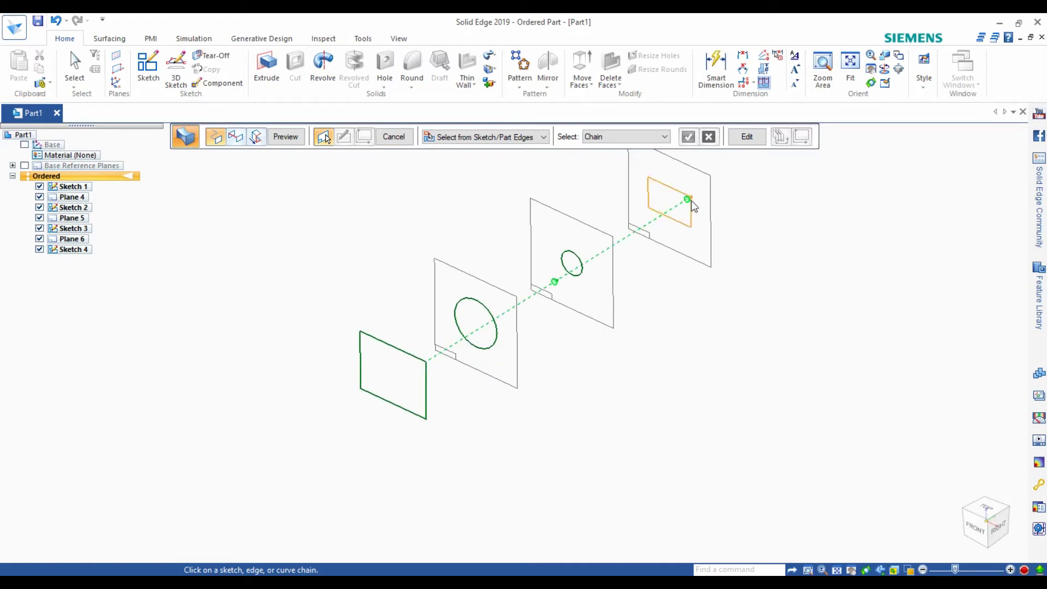
click(691, 201)
Step: Preview the lofted solid and inspect it in isometric view
middle_drag(657, 280, 543, 281)
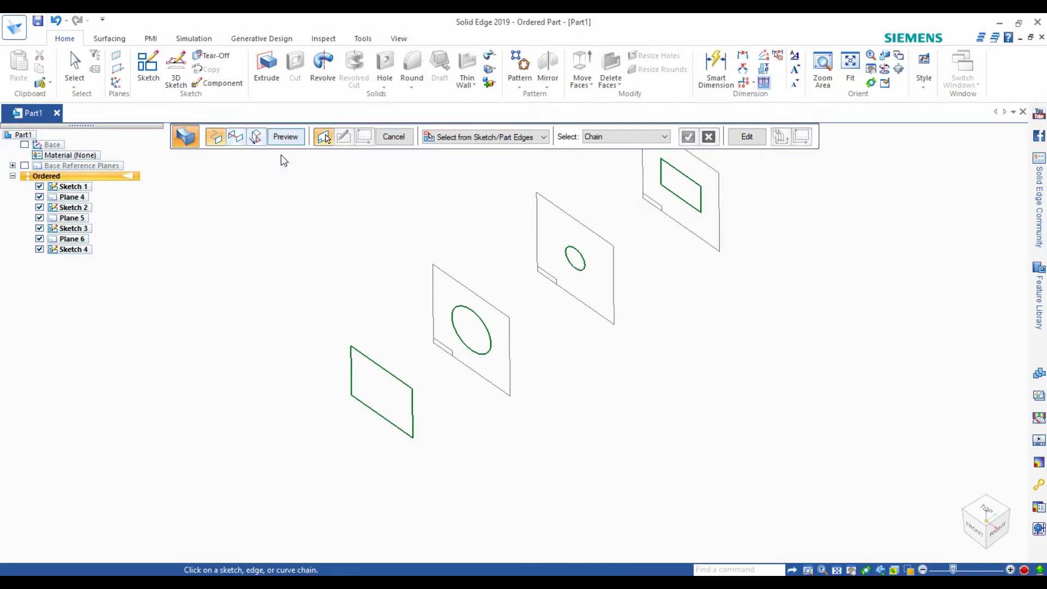
click(282, 139)
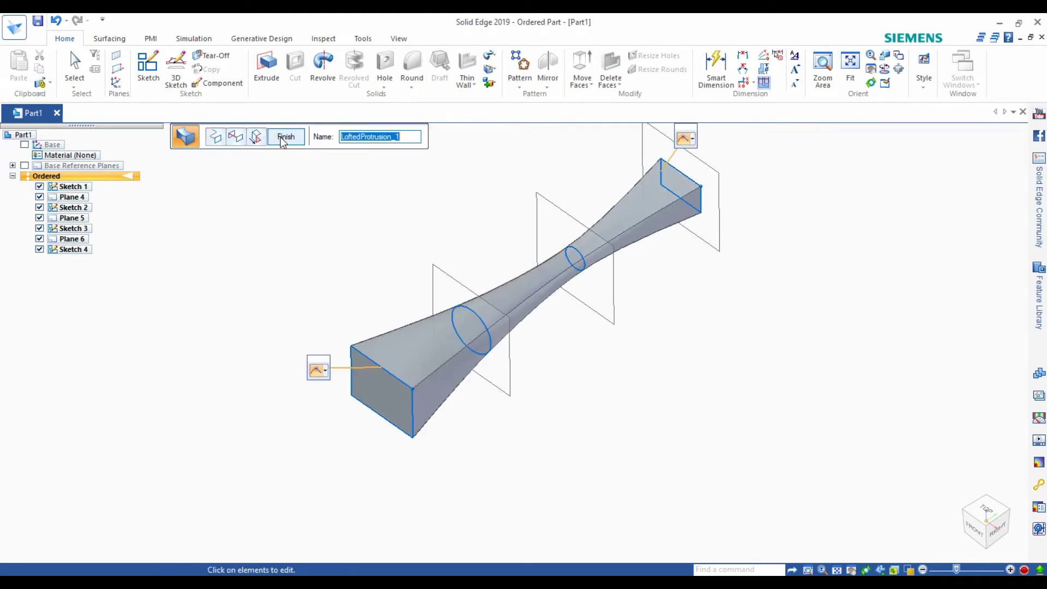
mouse_move(355, 222)
middle_down()
mouse_move(264, 238)
mouse_move(246, 300)
mouse_move(350, 243)
mouse_move(459, 244)
middle_up()
key(ctrl+i)
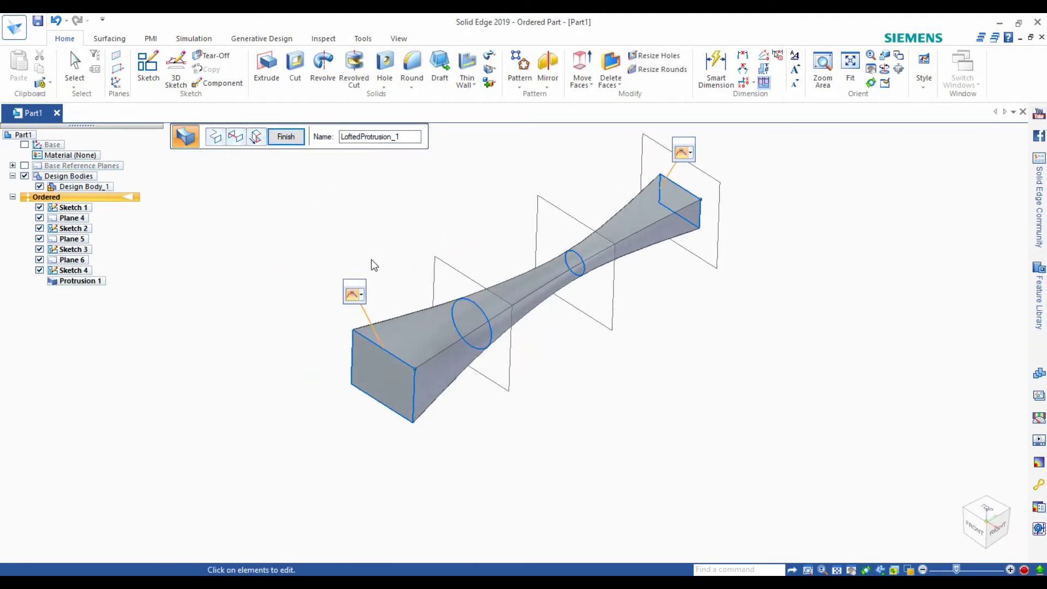
scroll(374, 265, up, 2)
middle_drag(623, 428, 605, 419)
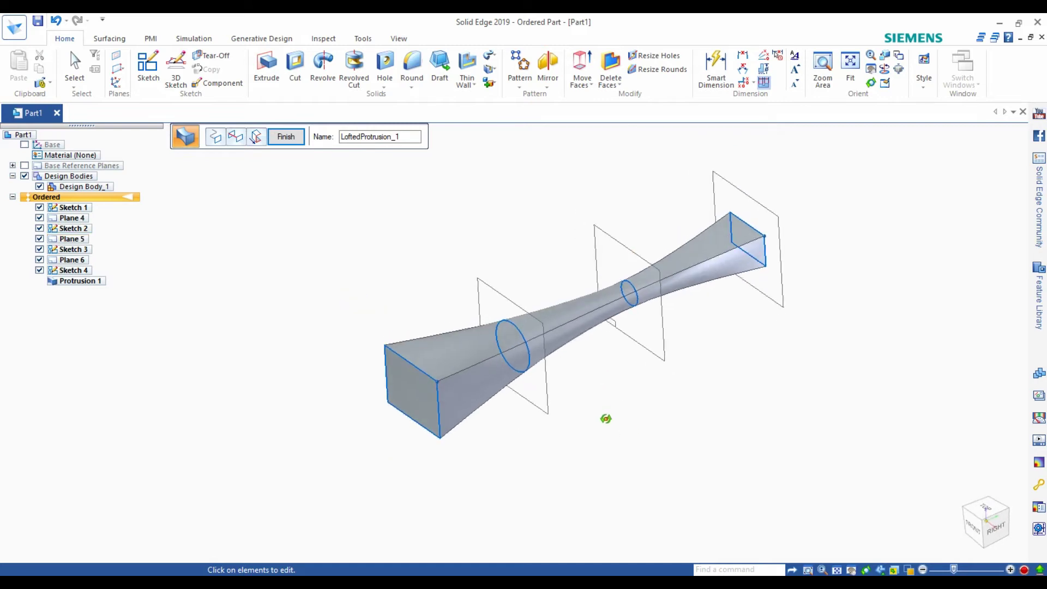
Step: Try Normal to Section on the loft's near end, then revert it to Natural
click(356, 373)
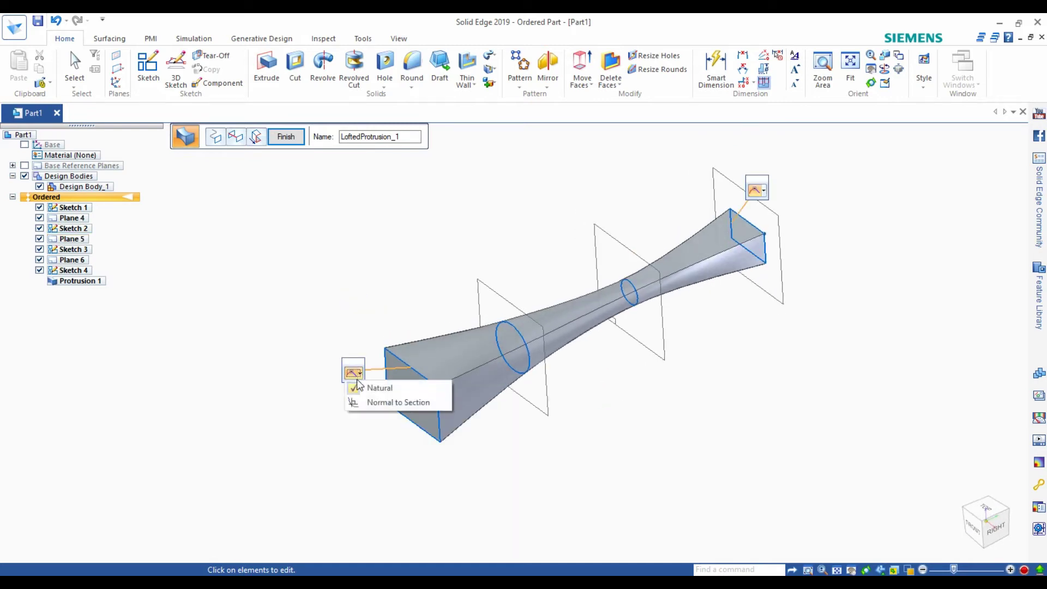
click(377, 408)
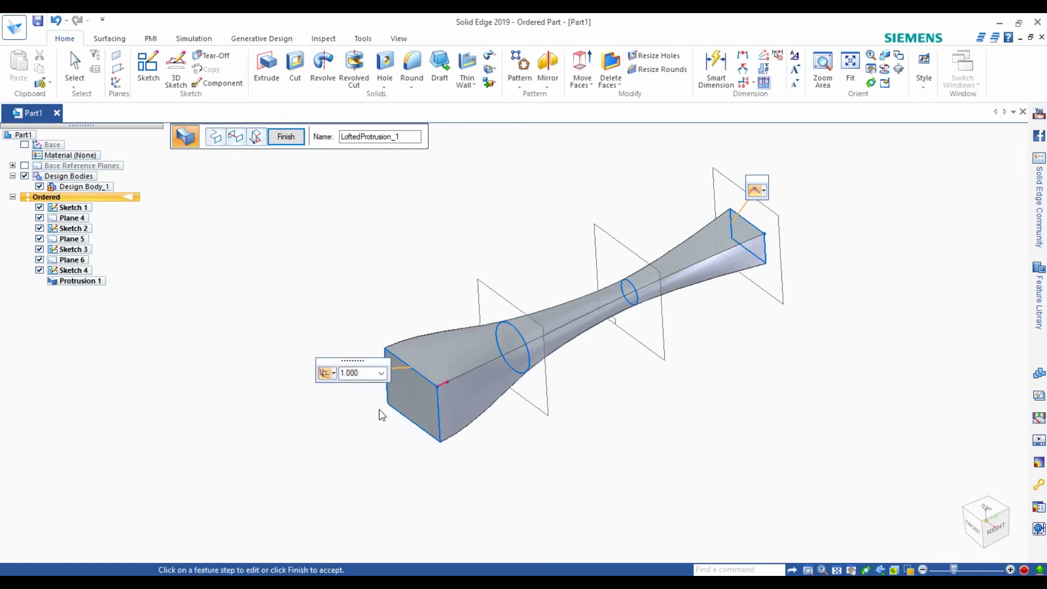
middle_drag(394, 414, 353, 378)
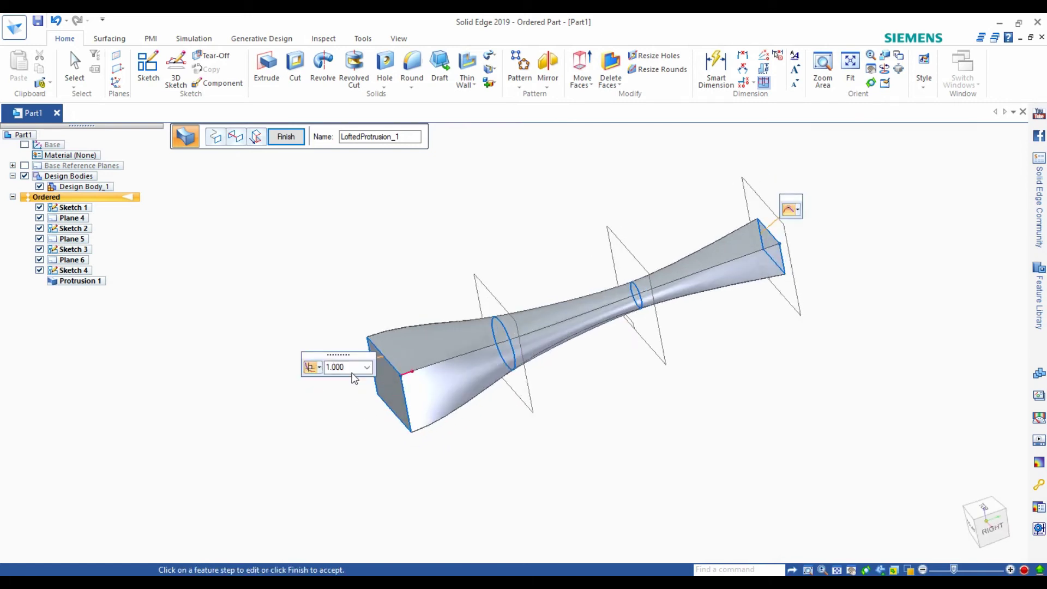
text(2)
key(Return)
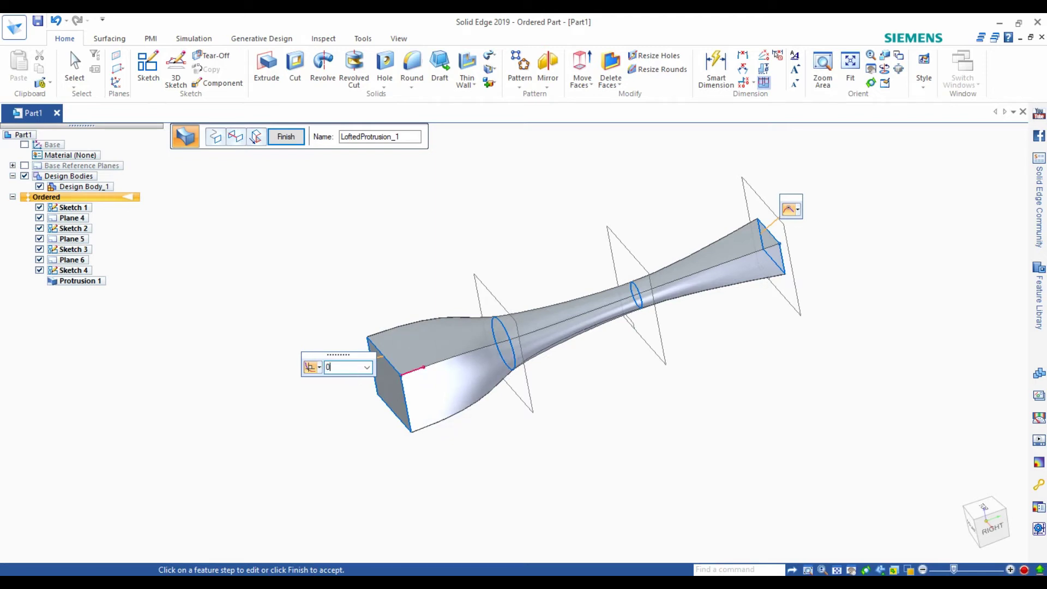
text(.500)
key(Return)
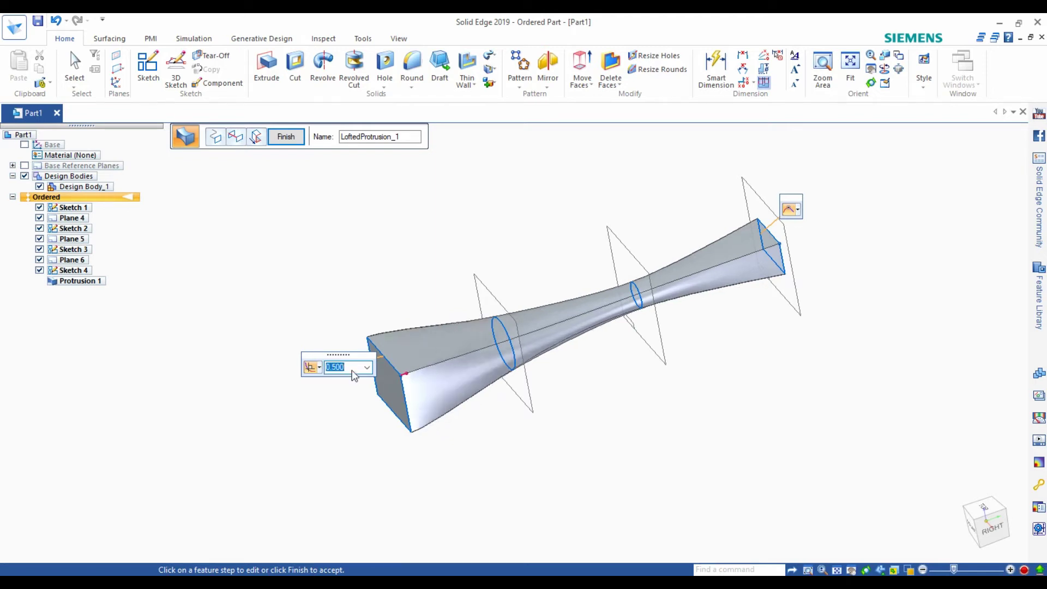
click(322, 369)
click(325, 382)
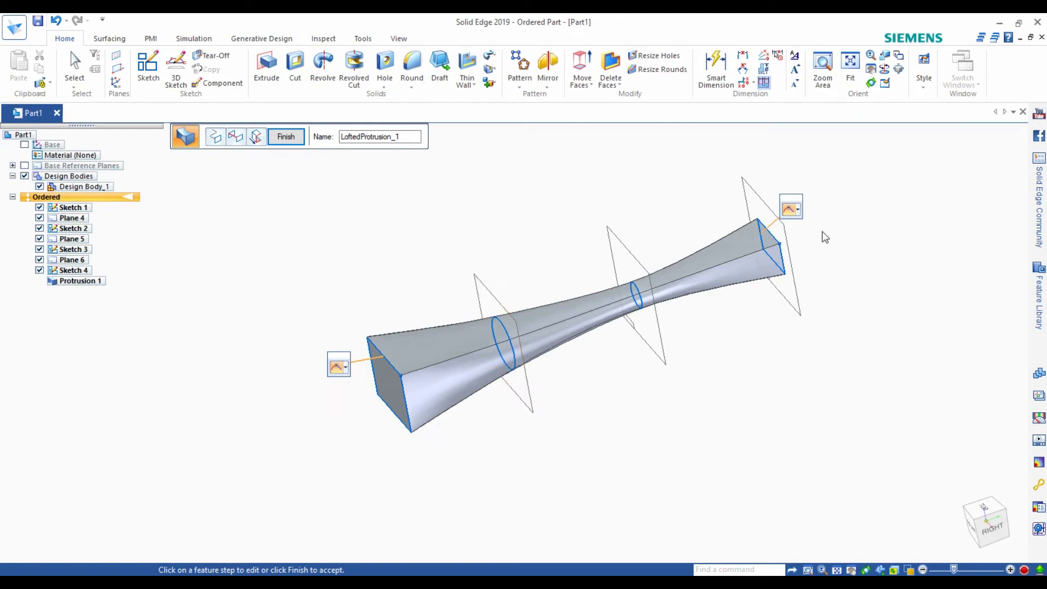
Step: Set the far end to Normal to Section with strength 2.000 and finish the loft
click(799, 210)
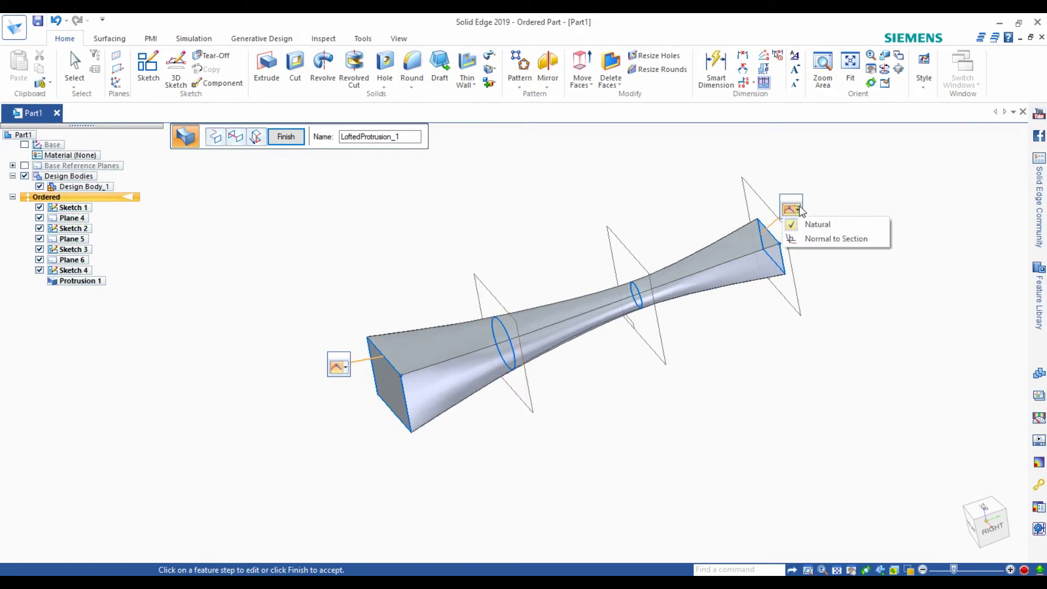
click(810, 238)
mouse_move(817, 281)
middle_down()
mouse_move(691, 213)
mouse_move(807, 278)
mouse_move(825, 320)
mouse_move(798, 285)
middle_up()
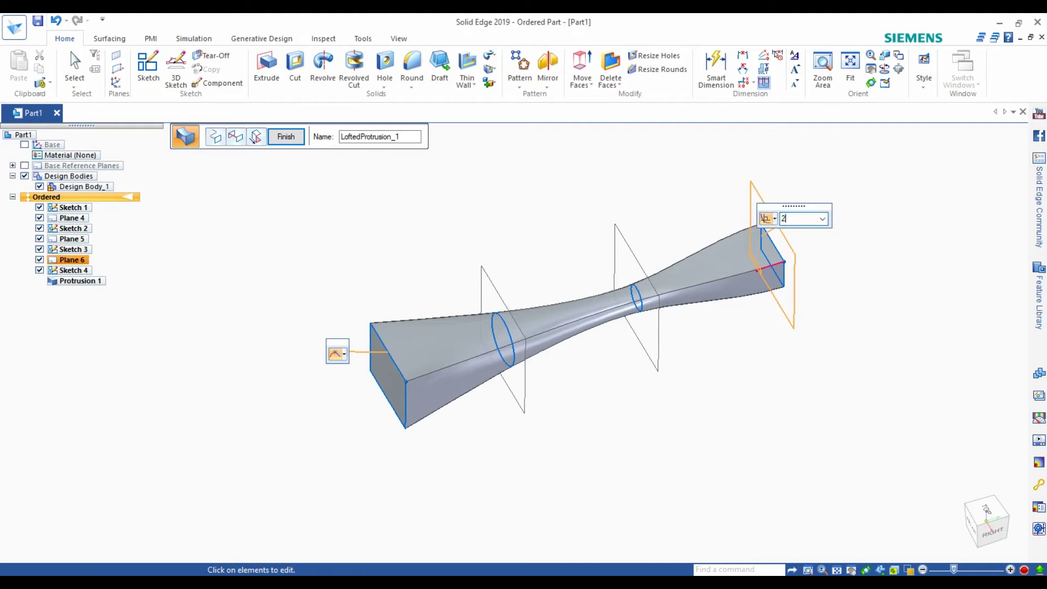
key(Return)
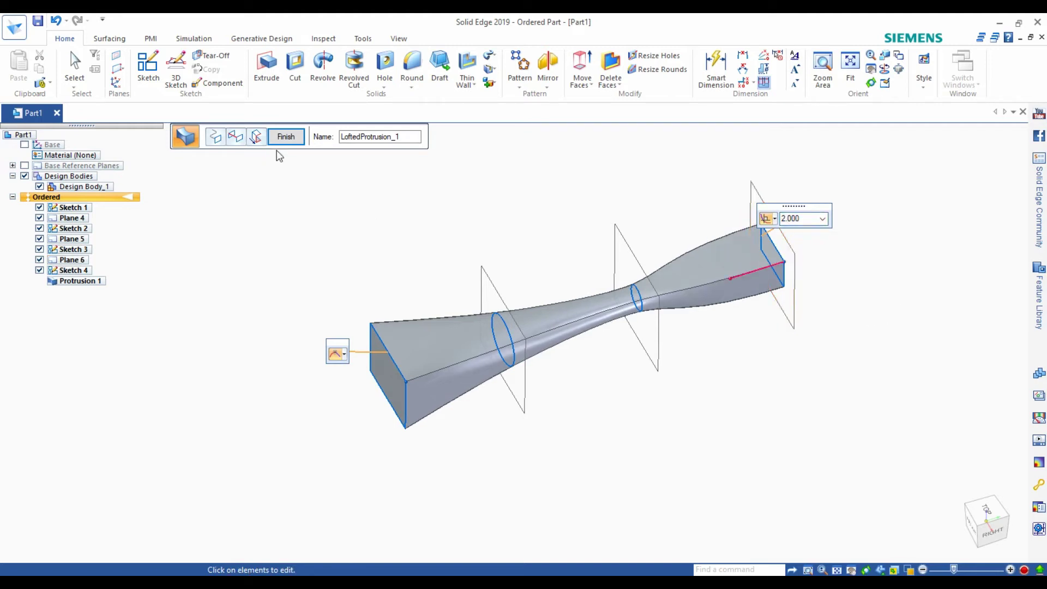
click(285, 136)
mouse_move(305, 221)
middle_down()
mouse_move(378, 173)
mouse_move(227, 243)
mouse_move(297, 168)
mouse_move(391, 145)
mouse_move(381, 146)
mouse_move(409, 124)
mouse_move(418, 158)
middle_up()
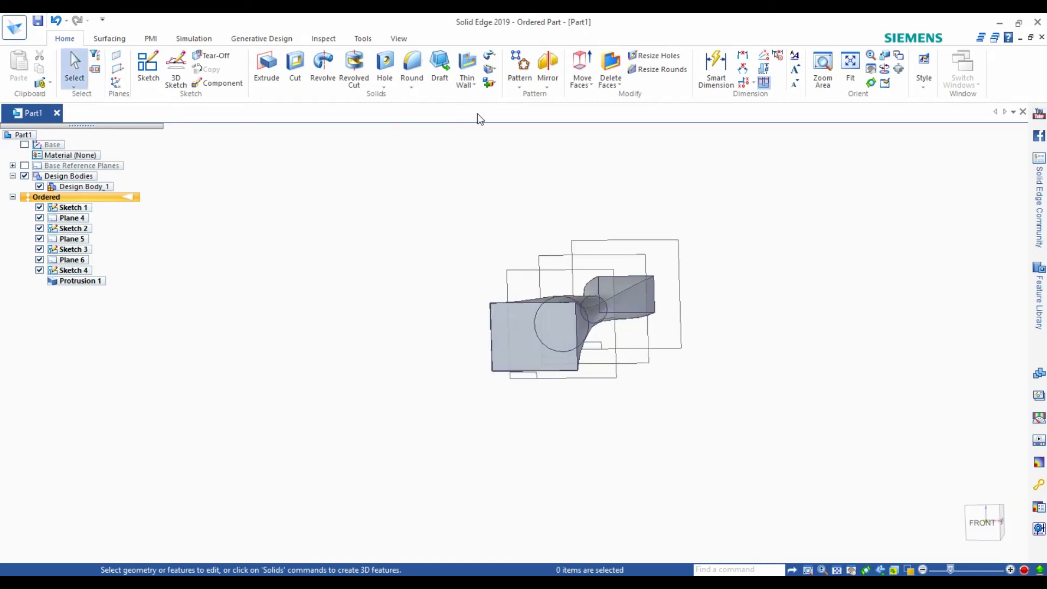
Step: Back out of a lofted cut and start a sketch on the loft's front face
click(491, 70)
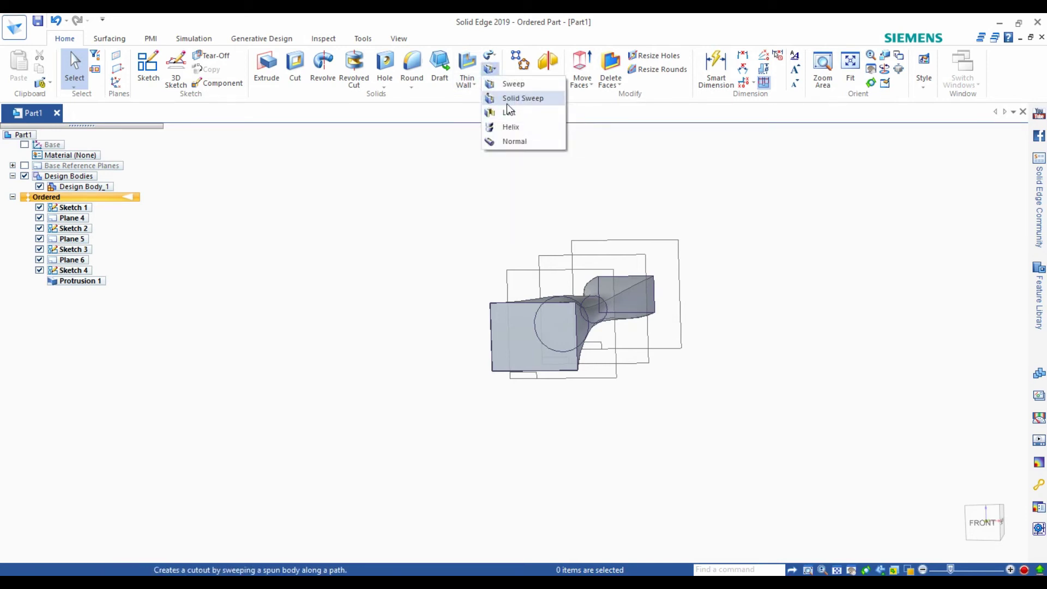
click(507, 112)
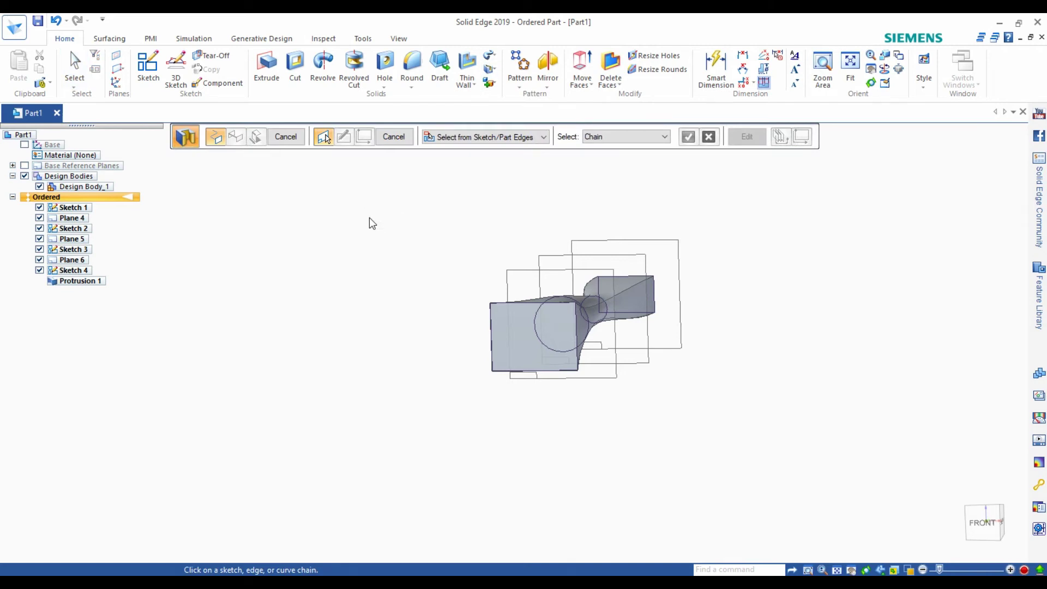
click(289, 143)
click(147, 66)
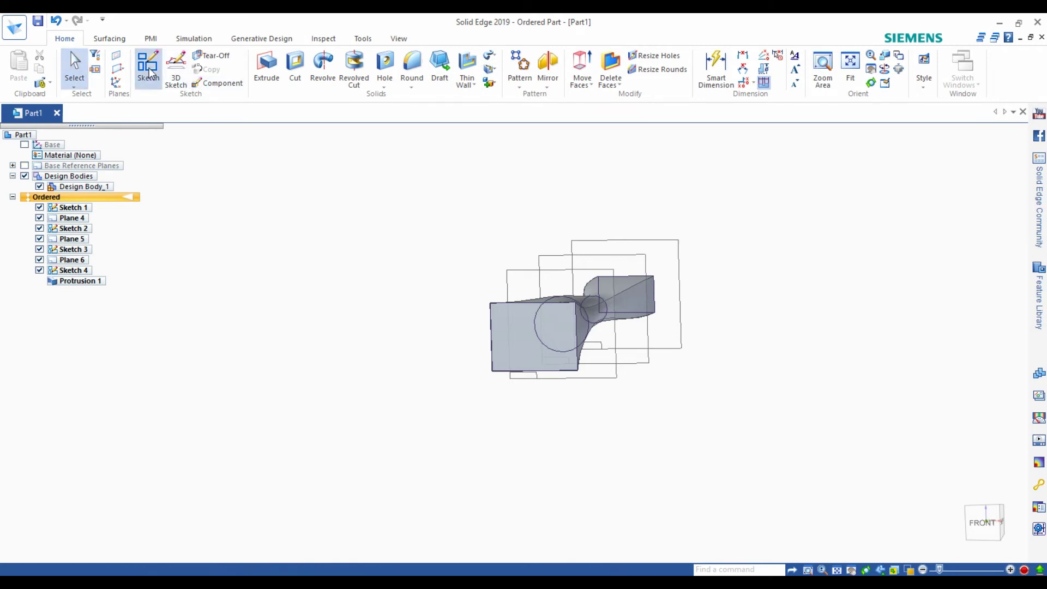
click(486, 429)
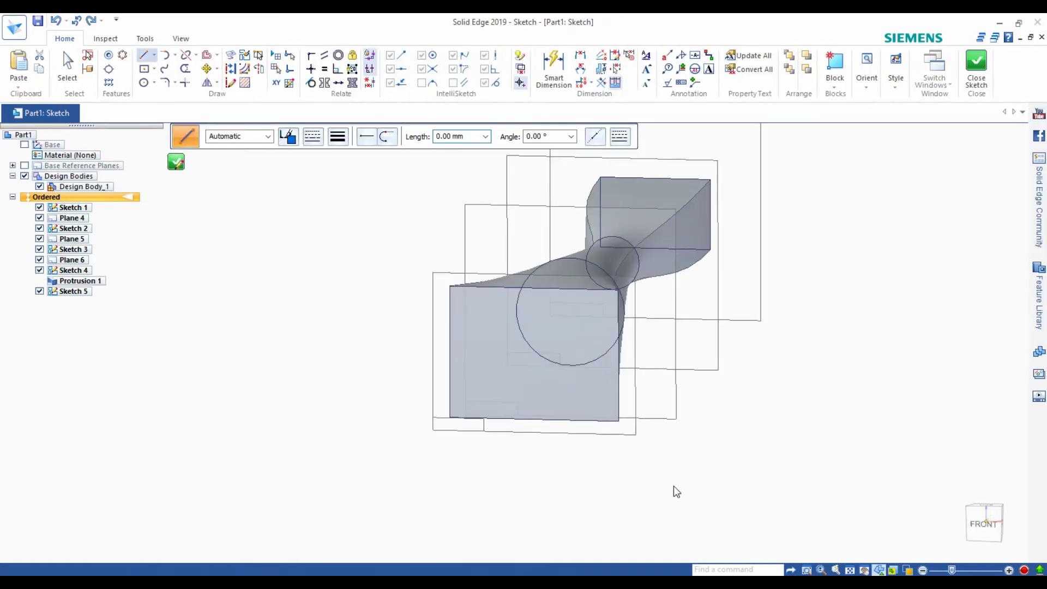
Step: Draw a 19.36 mm circle centred on the existing circles and close the sketch
click(144, 82)
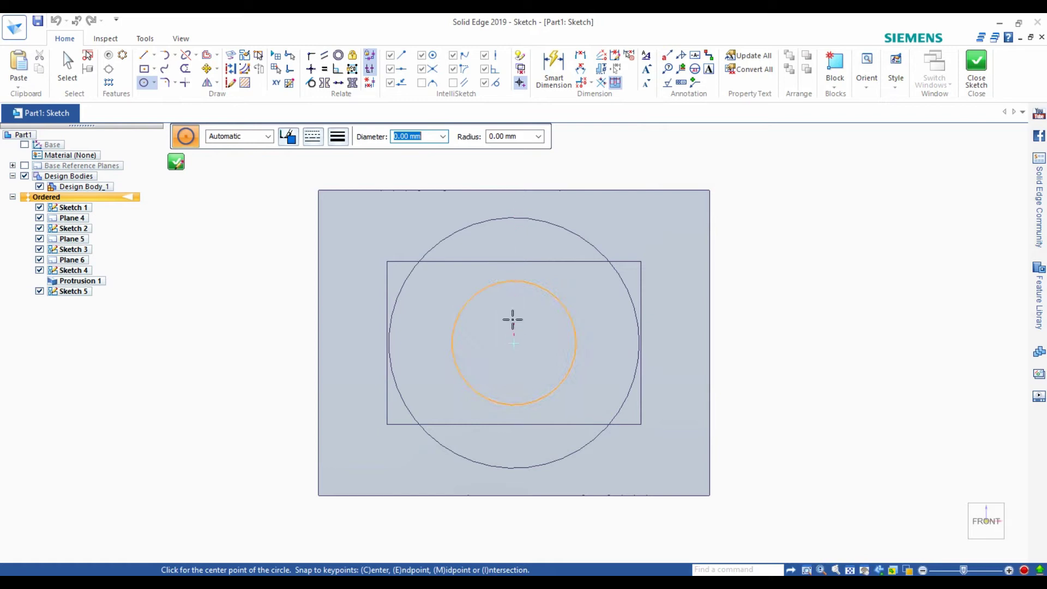
click(514, 343)
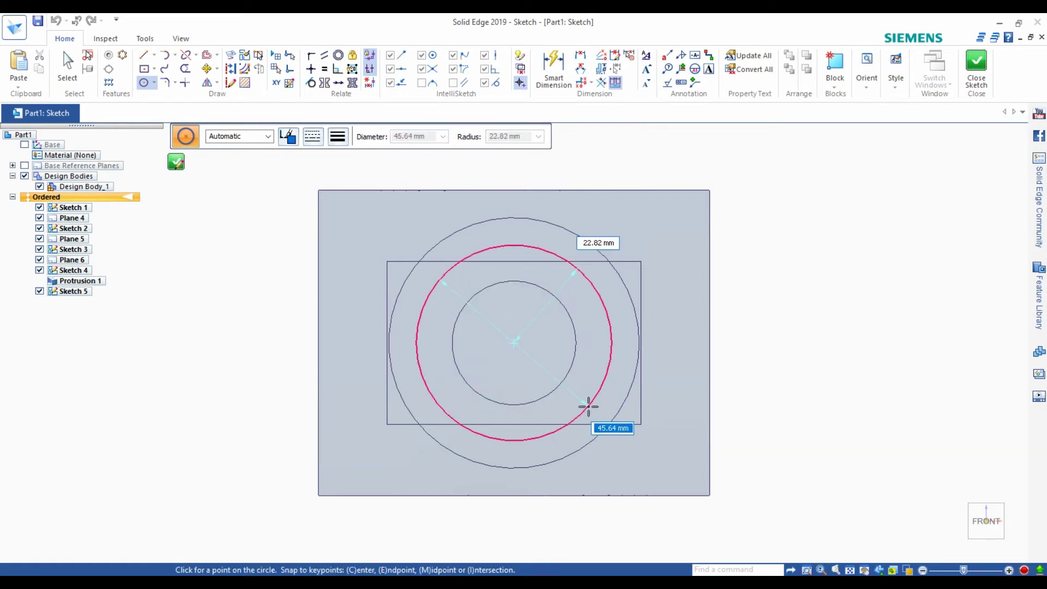
click(547, 370)
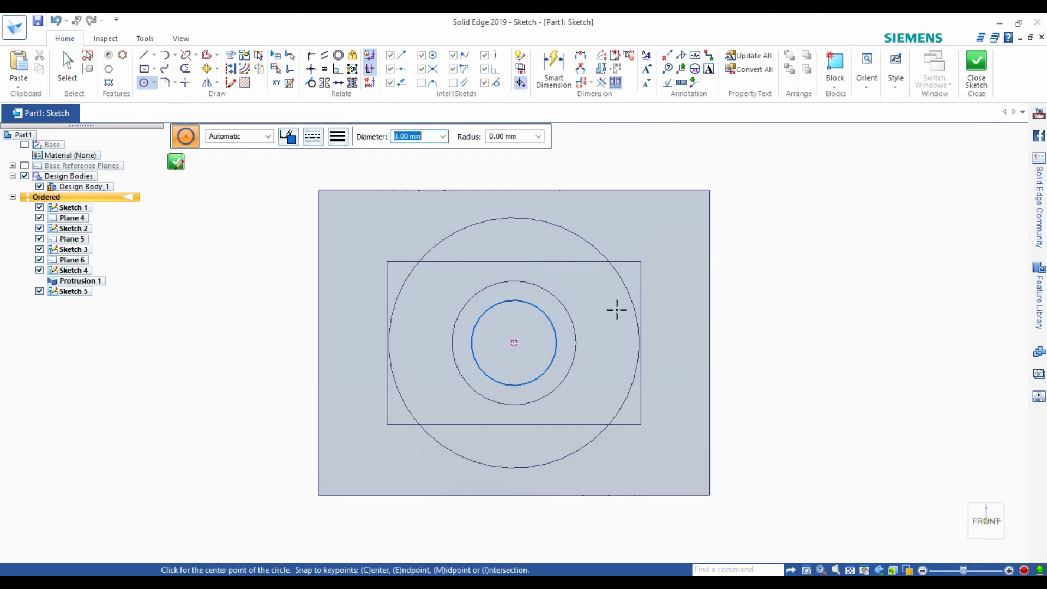
middle_drag(616, 309, 383, 216)
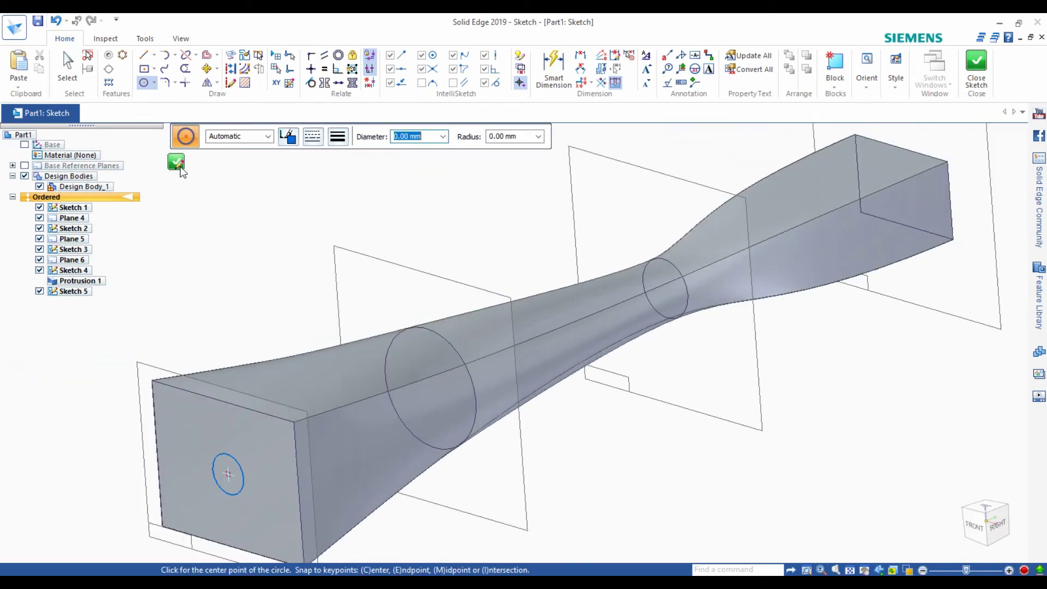
click(176, 164)
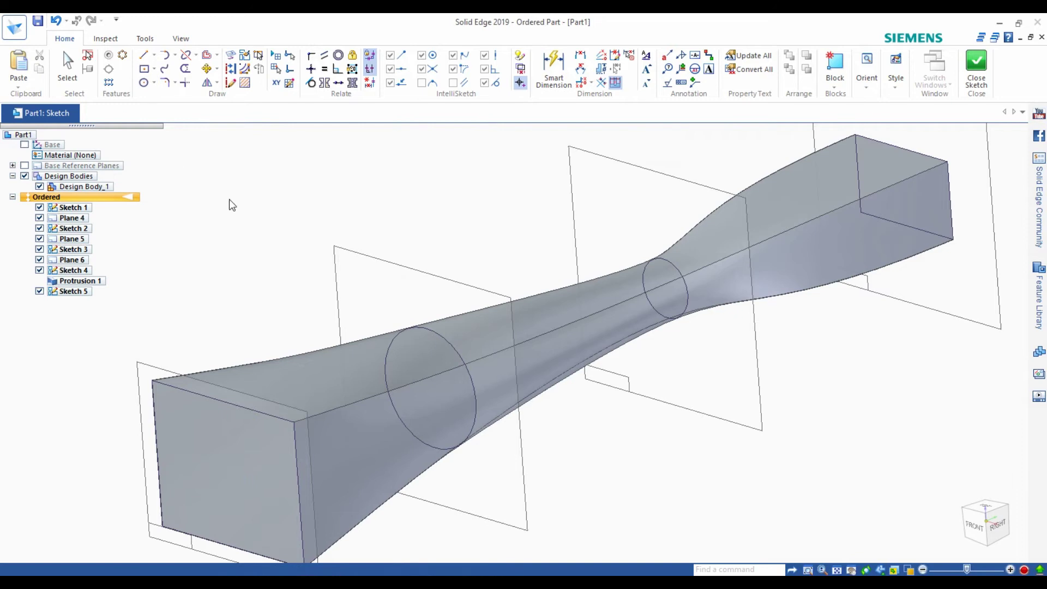
scroll(382, 264, down, 2)
scroll(385, 262, down, 1)
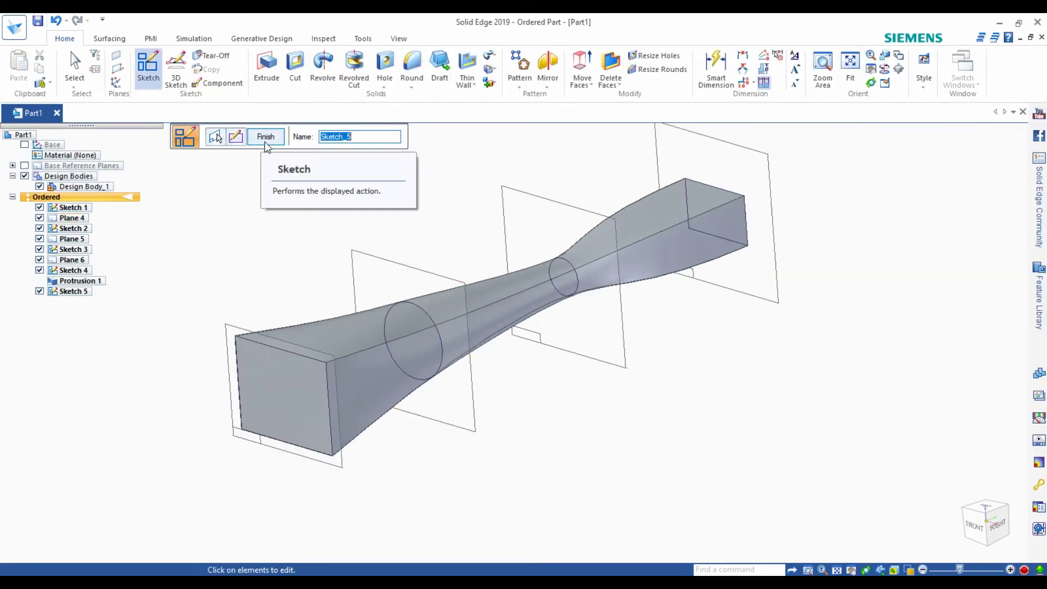
Step: Finish Sketch 5 and start a sketch on the far-end plane, viewed head-on
click(265, 137)
click(150, 76)
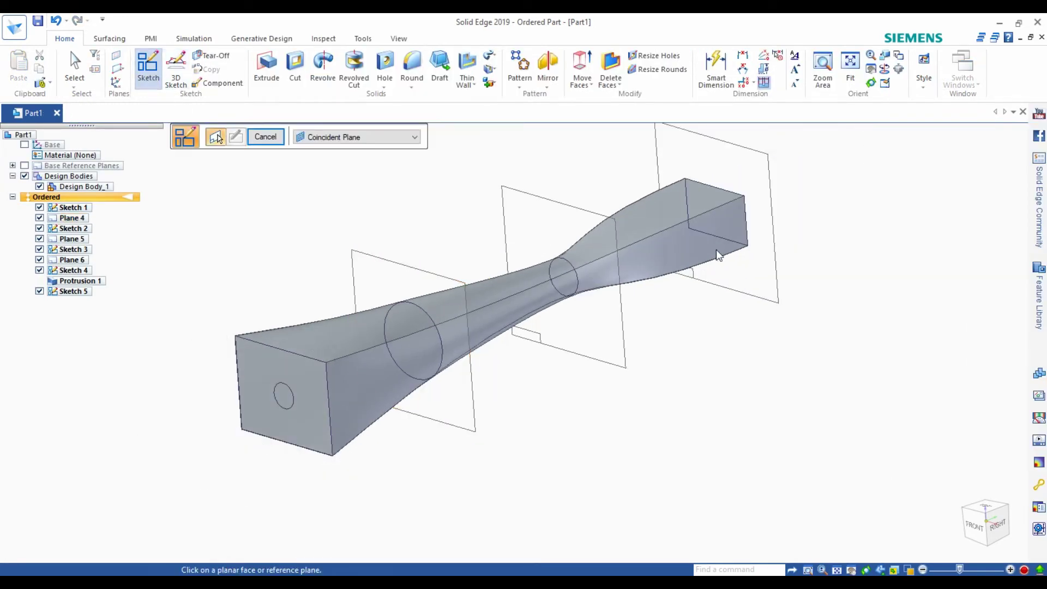
click(759, 167)
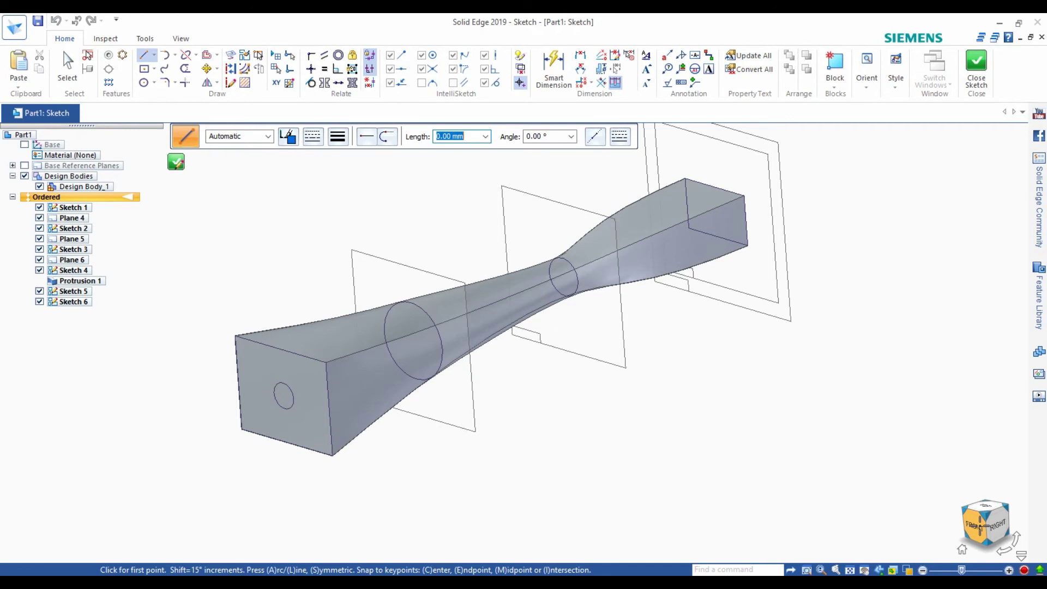
click(980, 525)
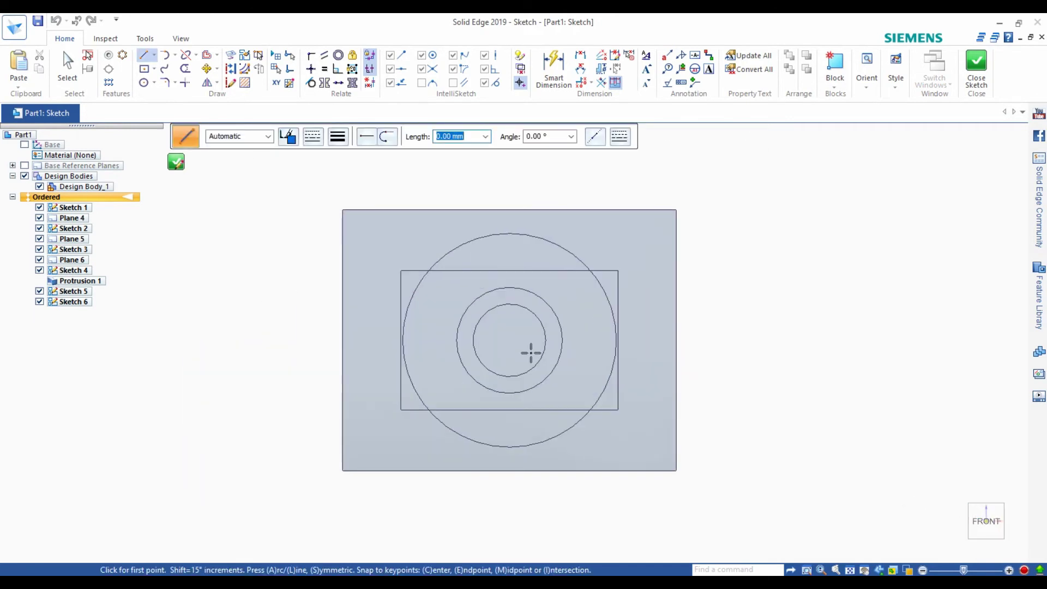
Step: Draw a small rectangle centred on the circles' centre and finish Sketch 6
click(144, 69)
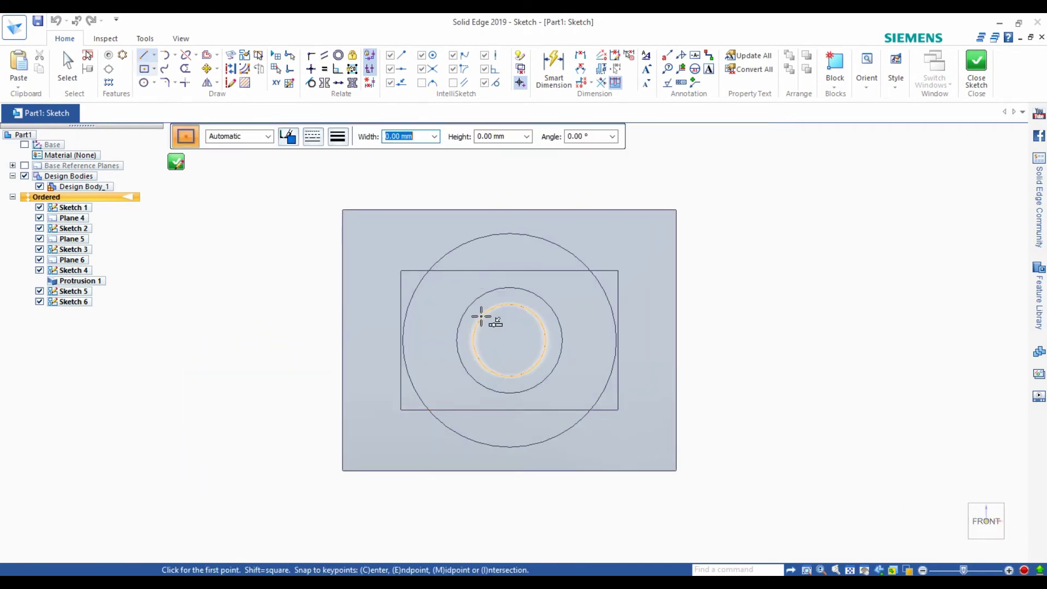
click(507, 342)
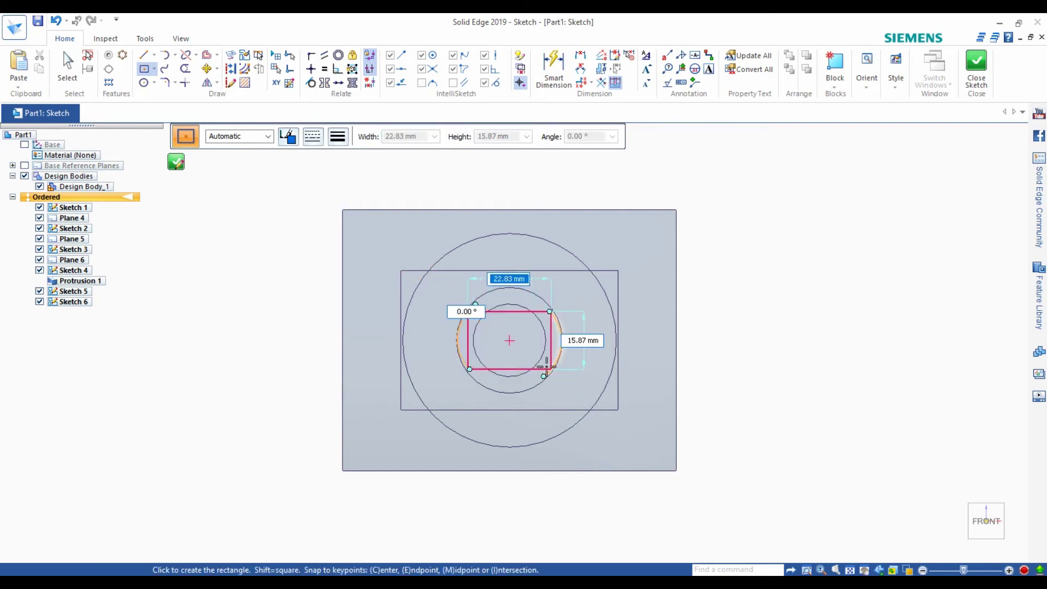
scroll(547, 364, up, 3)
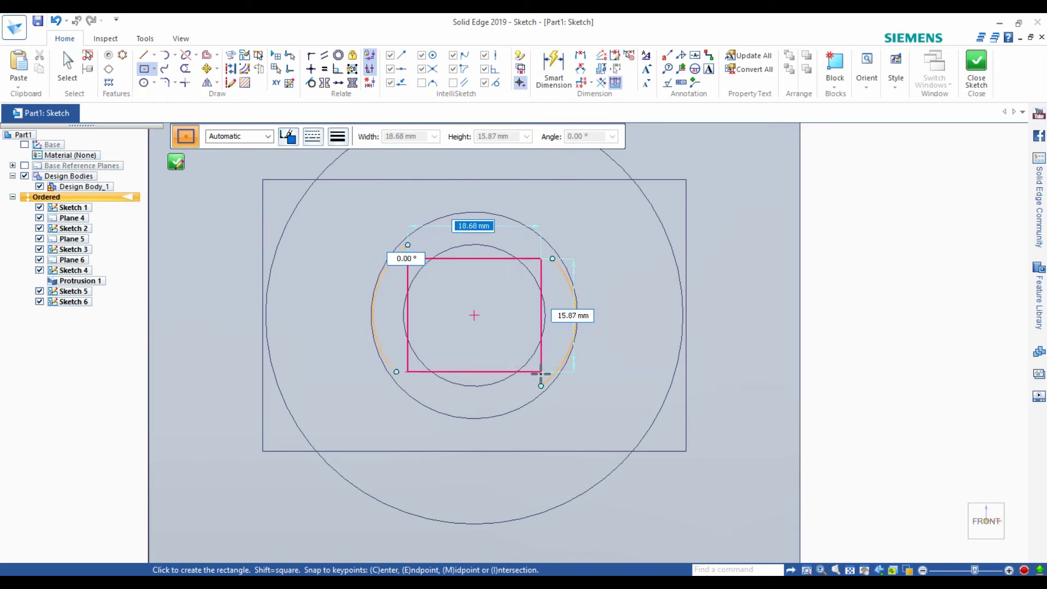
click(542, 372)
scroll(660, 327, down, 1)
scroll(660, 327, down, 1)
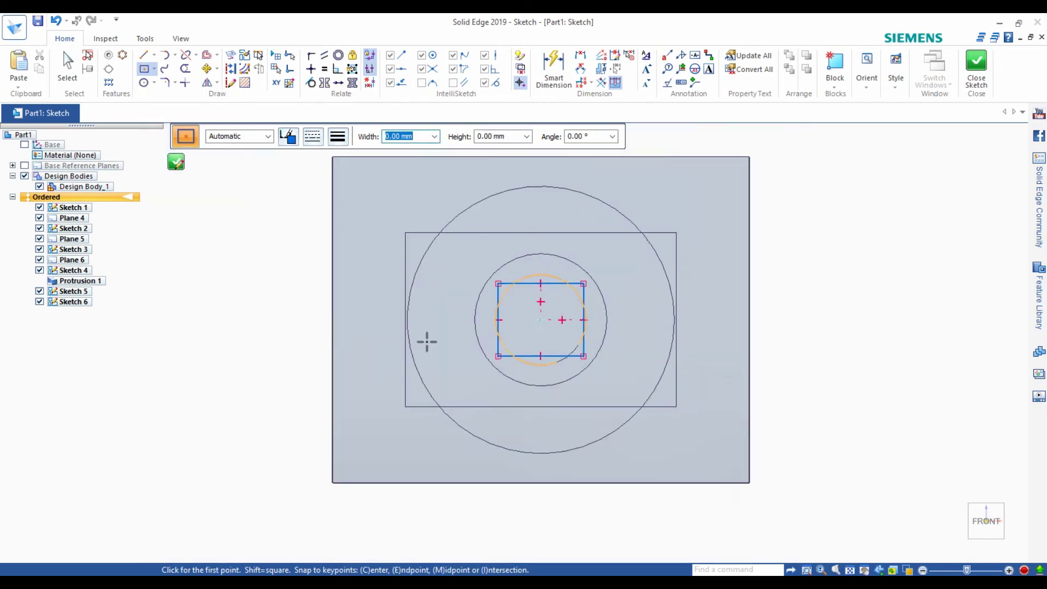
click(175, 163)
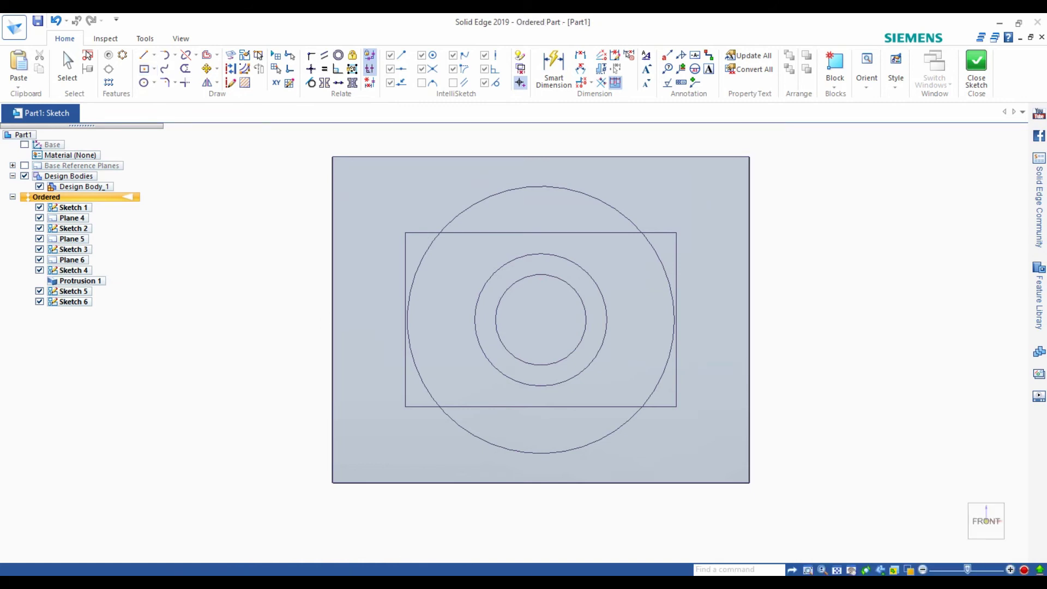
click(257, 140)
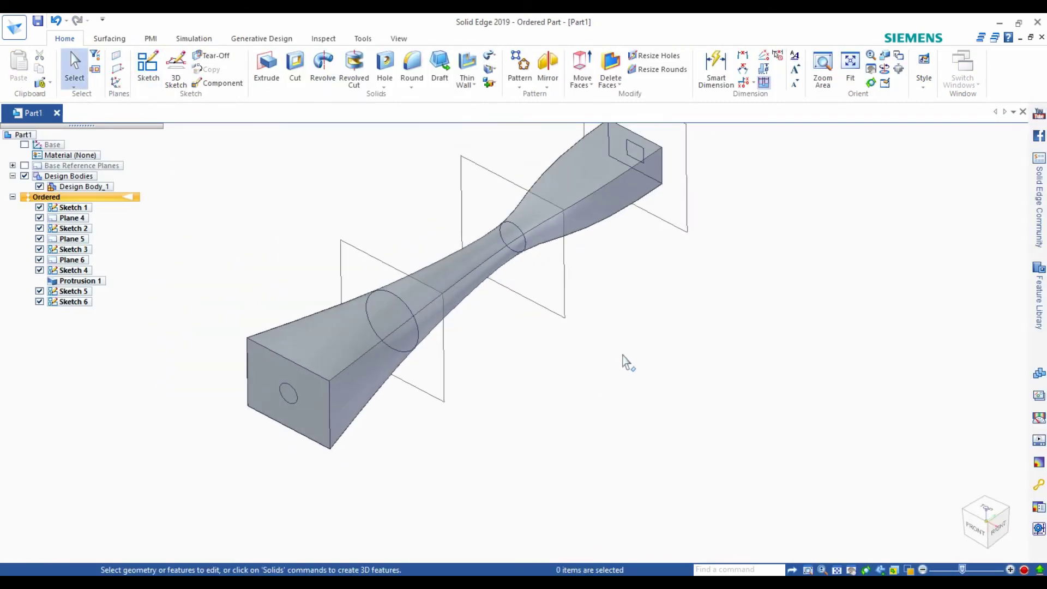
Step: Preview a lofted cut from the small circle to the small rectangle
click(489, 78)
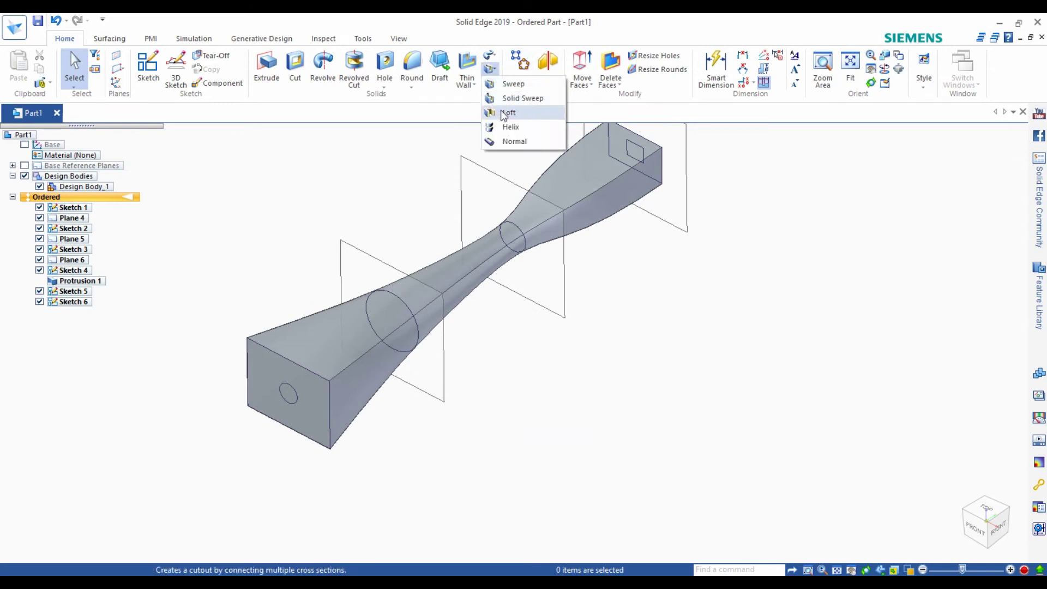
click(502, 109)
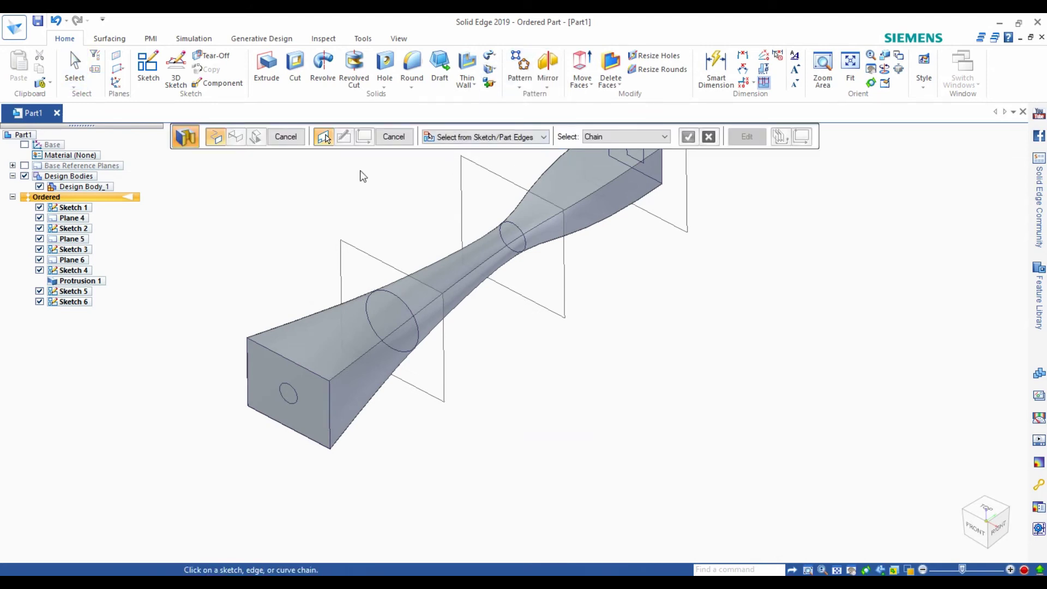
click(298, 402)
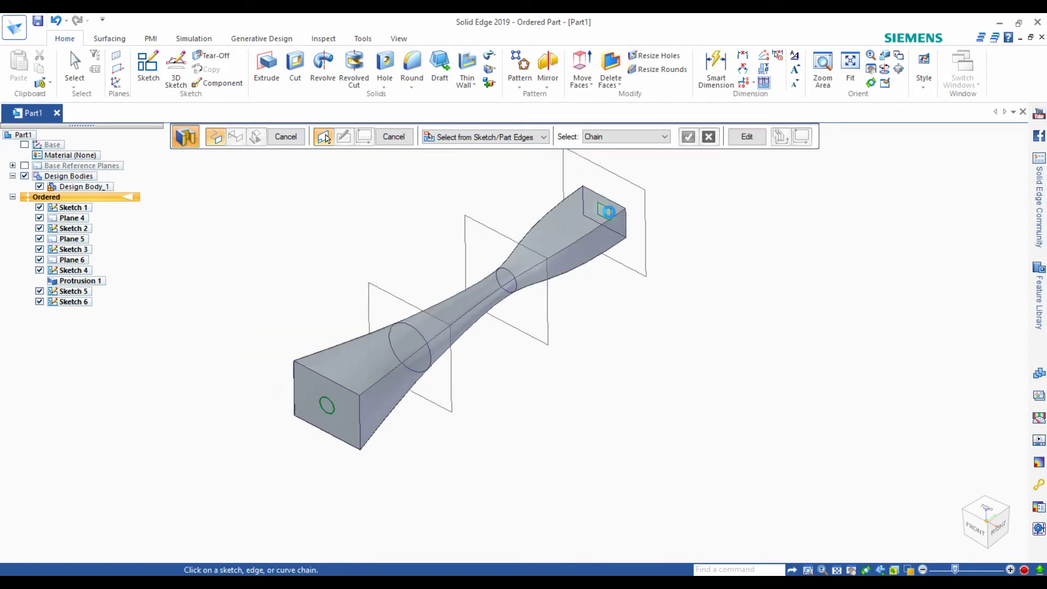
middle_drag(589, 268, 544, 257)
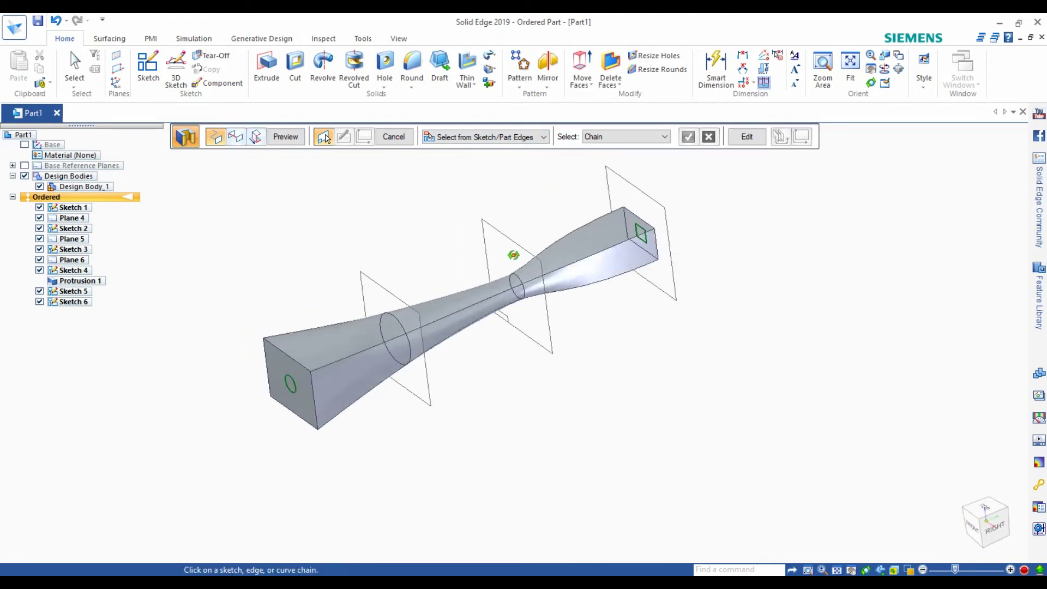
click(277, 135)
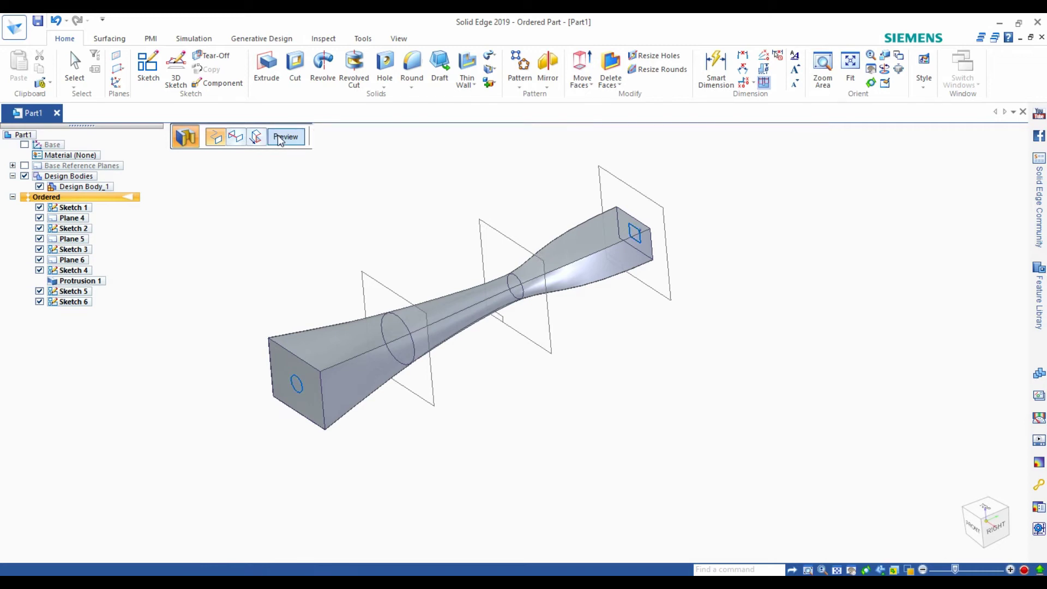
mouse_move(312, 277)
middle_down()
mouse_move(203, 254)
mouse_move(114, 283)
mouse_move(201, 306)
mouse_move(107, 281)
mouse_move(325, 325)
mouse_move(502, 303)
mouse_move(675, 306)
mouse_move(752, 394)
mouse_move(864, 570)
middle_up()
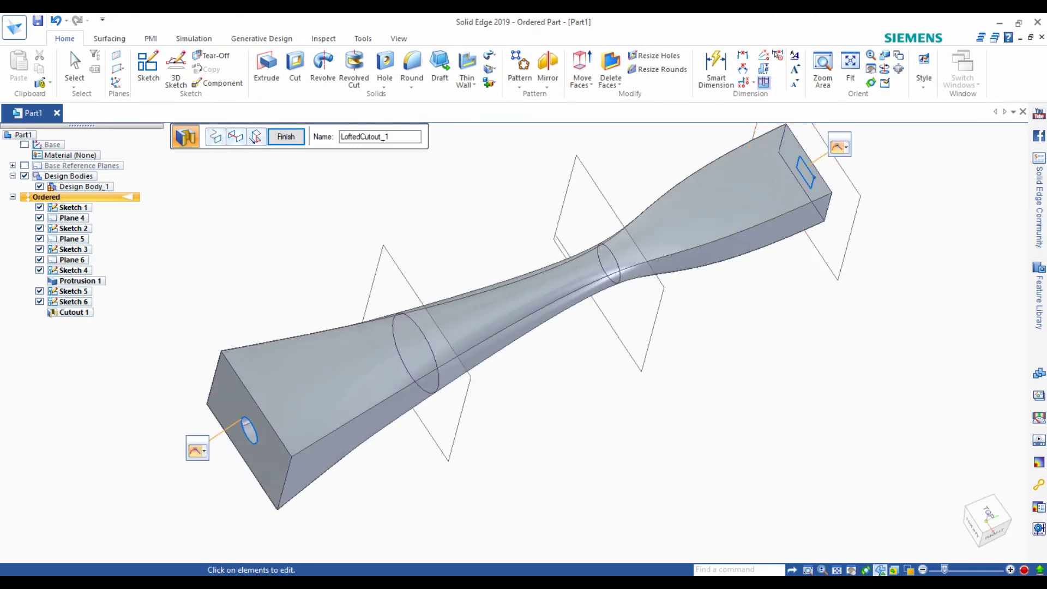
Step: Inspect the cut in wireframe and finish Cutout 1
click(908, 570)
click(881, 519)
mouse_move(699, 433)
middle_down()
mouse_move(620, 396)
mouse_move(655, 421)
mouse_move(651, 464)
mouse_move(624, 482)
mouse_move(640, 493)
middle_up()
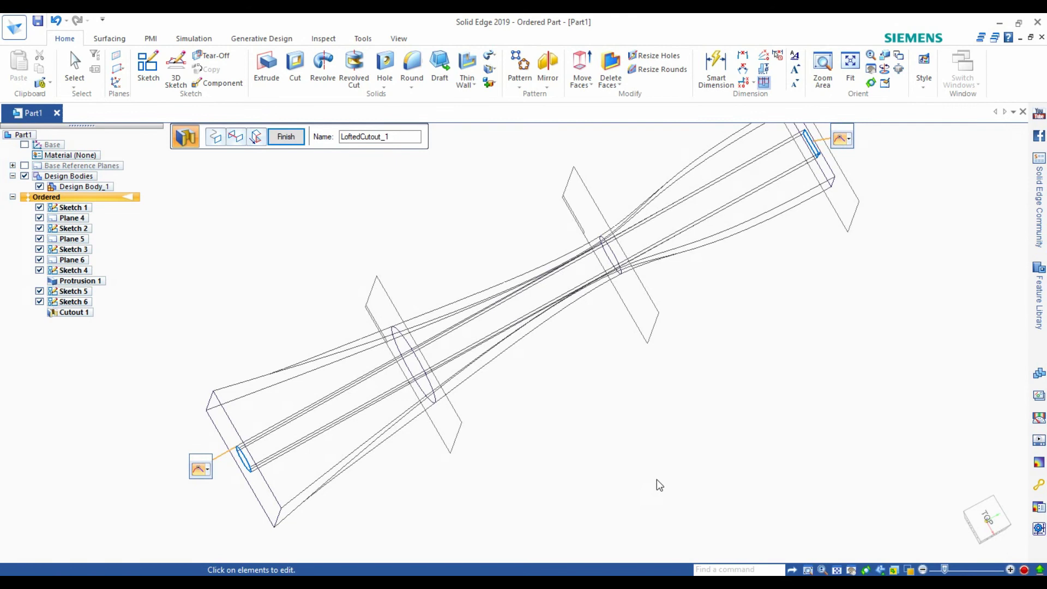
mouse_move(737, 420)
middle_down()
mouse_move(706, 416)
mouse_move(727, 376)
mouse_move(627, 250)
mouse_move(743, 258)
mouse_move(779, 274)
middle_up()
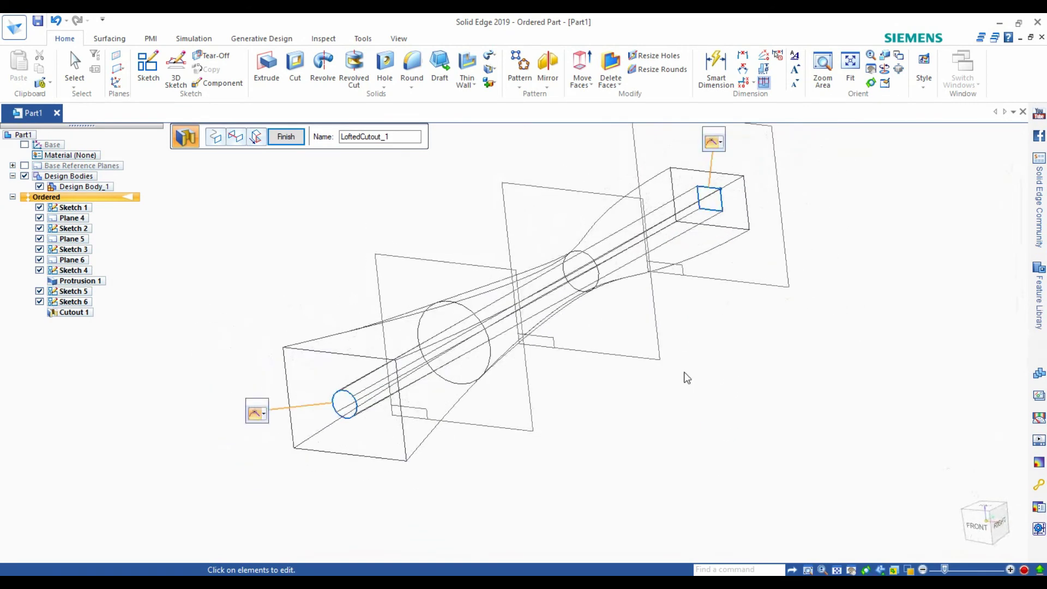
mouse_move(616, 435)
middle_down()
mouse_move(594, 484)
mouse_move(554, 442)
mouse_move(540, 489)
mouse_move(322, 183)
middle_up()
click(293, 143)
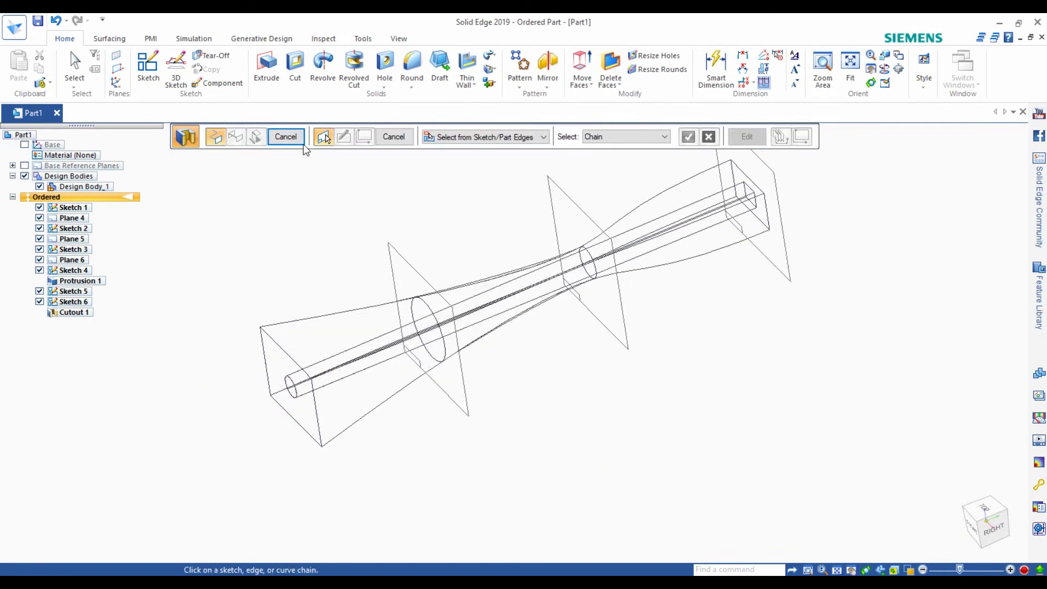
click(287, 137)
mouse_move(394, 240)
middle_down()
mouse_move(369, 187)
mouse_move(409, 227)
mouse_move(365, 265)
mouse_move(351, 243)
mouse_move(365, 206)
mouse_move(407, 236)
mouse_move(433, 212)
mouse_move(416, 182)
mouse_move(332, 198)
mouse_move(379, 170)
mouse_move(379, 237)
mouse_move(461, 227)
mouse_move(365, 192)
mouse_move(381, 175)
middle_up()
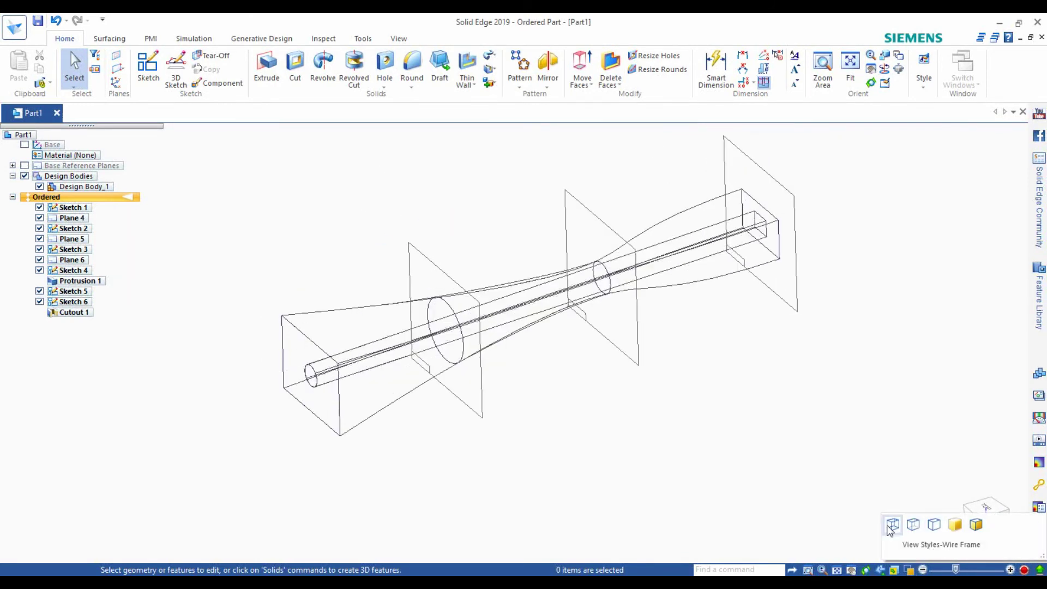
Step: Return to shaded display with visible edges and view the cut body
click(977, 524)
mouse_move(543, 475)
middle_down()
mouse_move(537, 437)
mouse_move(467, 458)
mouse_move(471, 423)
mouse_move(241, 437)
mouse_move(290, 456)
mouse_move(450, 467)
mouse_move(615, 498)
mouse_move(584, 526)
middle_up()
scroll(567, 502, down, 2)
scroll(447, 271, up, 3)
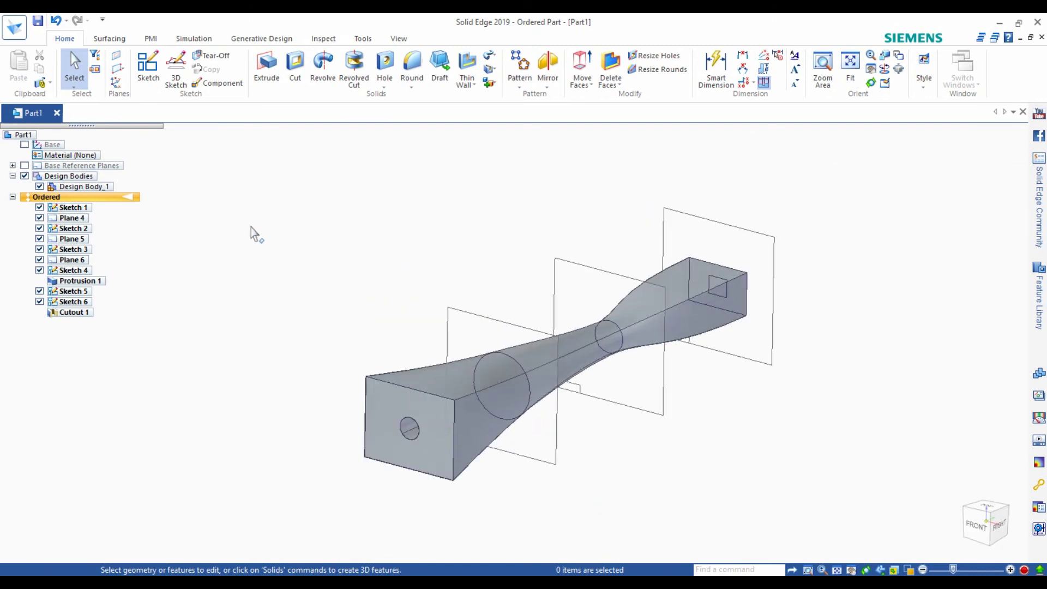
Step: Show the base reference planes and create Plane 7 parallel to the square end face at 277.18
click(120, 71)
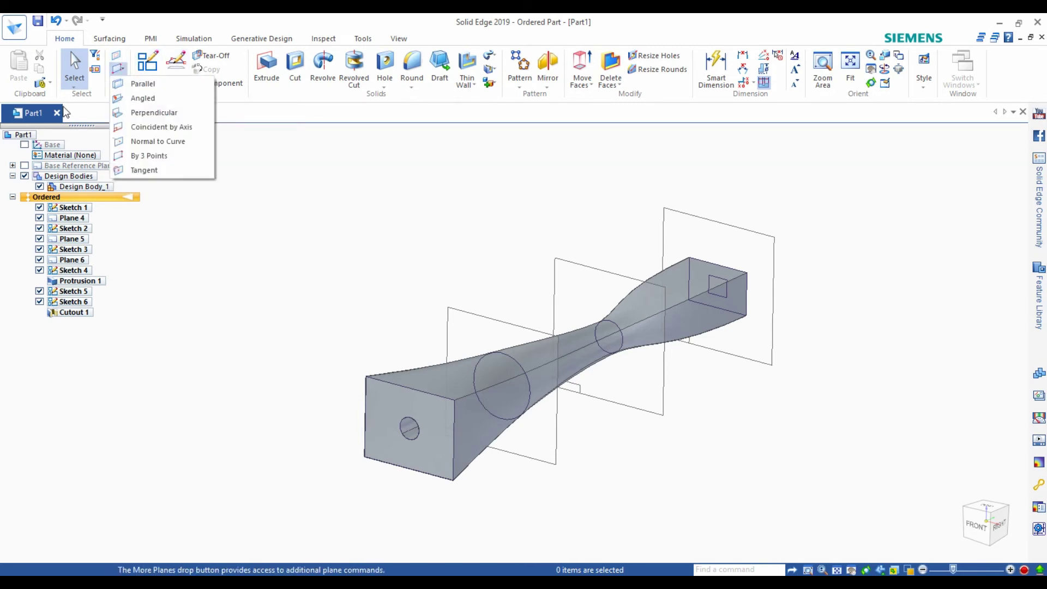
click(24, 166)
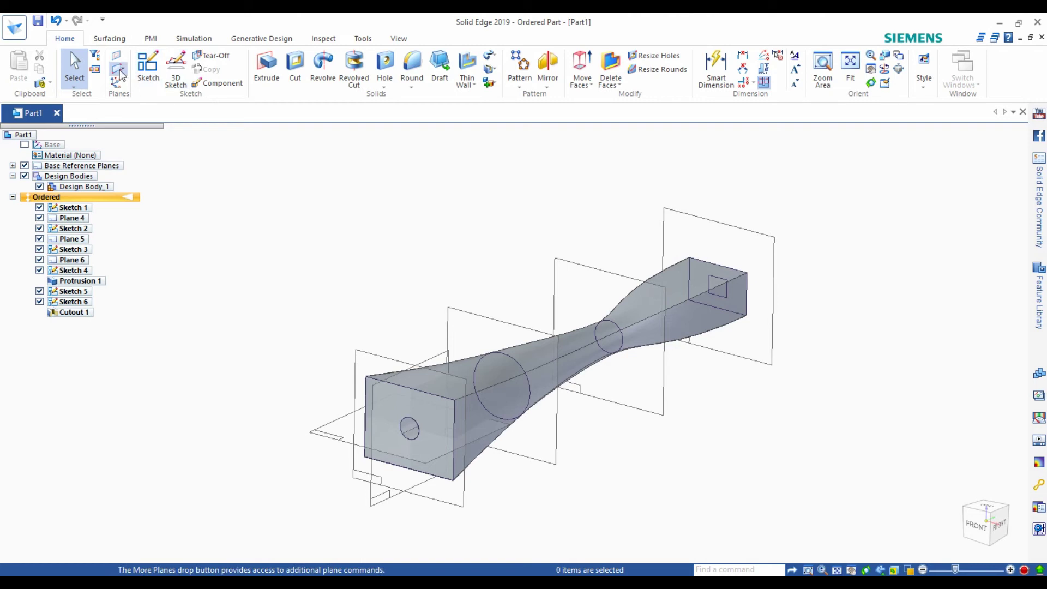
click(120, 74)
click(135, 86)
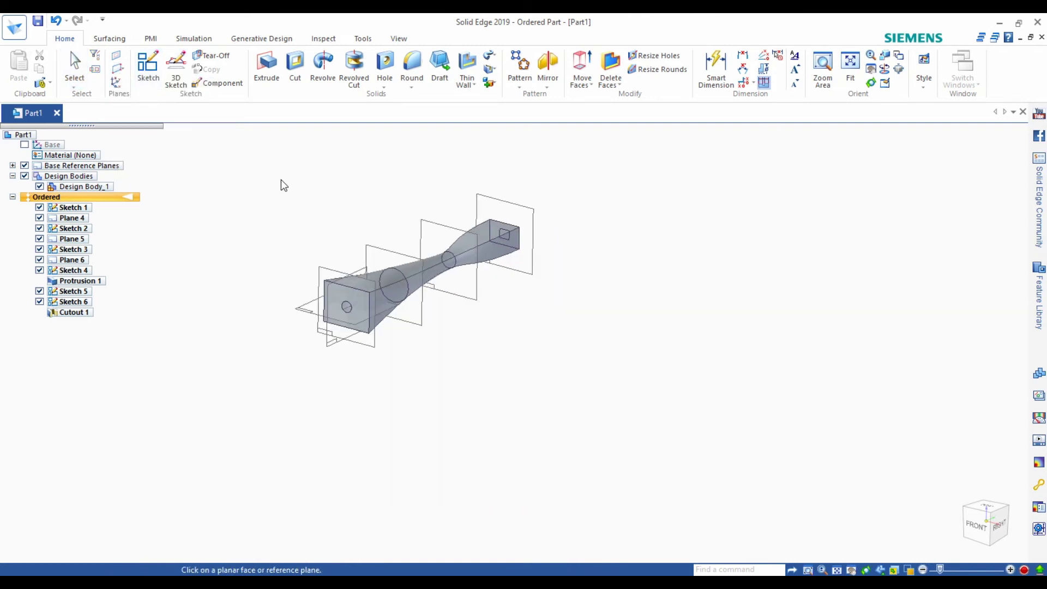
scroll(313, 272, up, 2)
scroll(314, 271, up, 2)
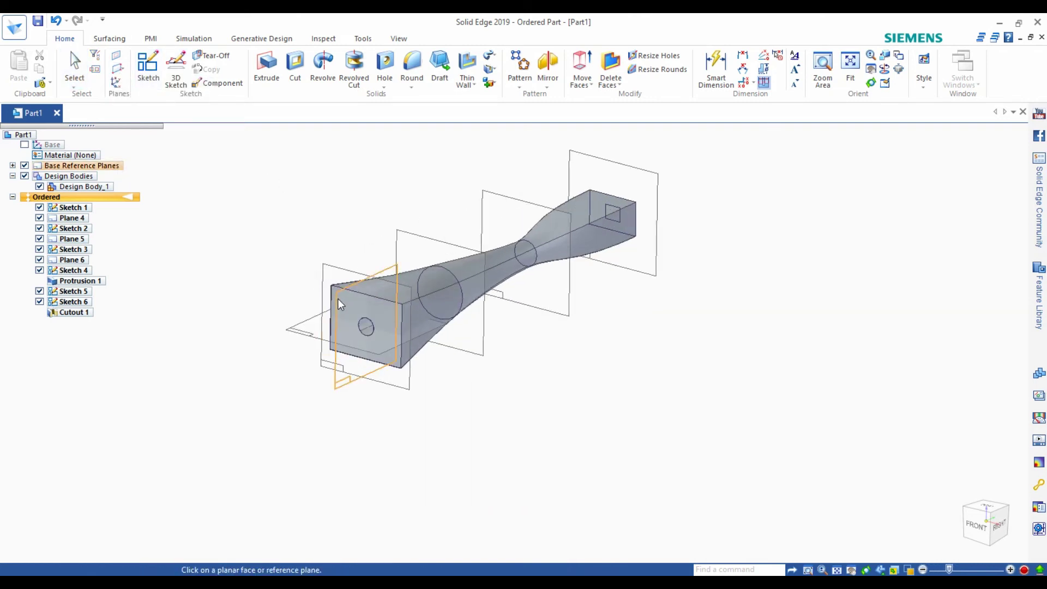
click(339, 304)
click(578, 442)
scroll(472, 410, down, 2)
mouse_move(471, 410)
middle_down()
mouse_move(404, 451)
mouse_move(582, 365)
mouse_move(675, 467)
mouse_move(294, 291)
middle_up()
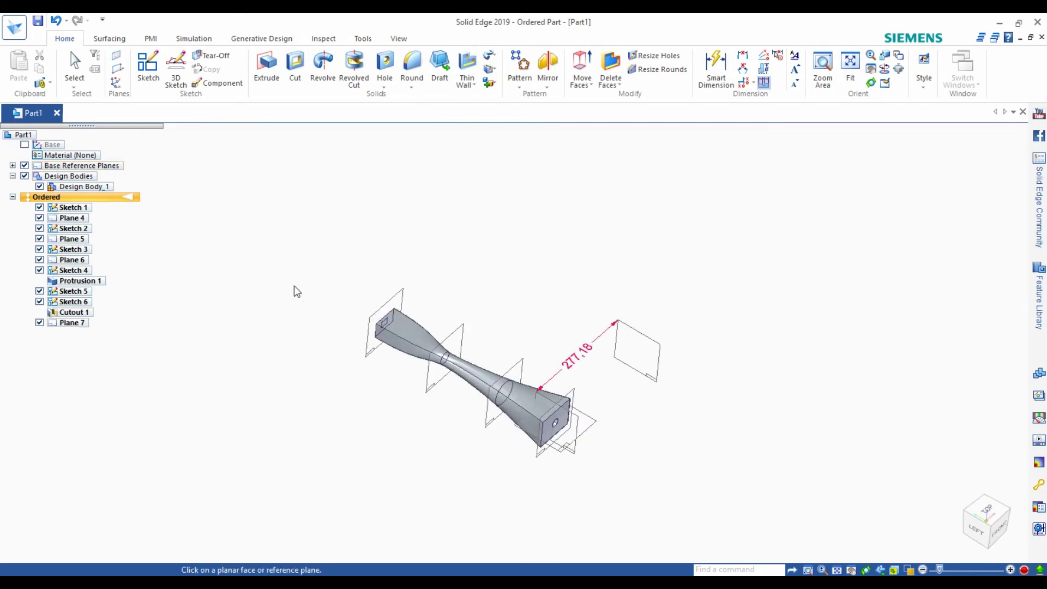
click(147, 75)
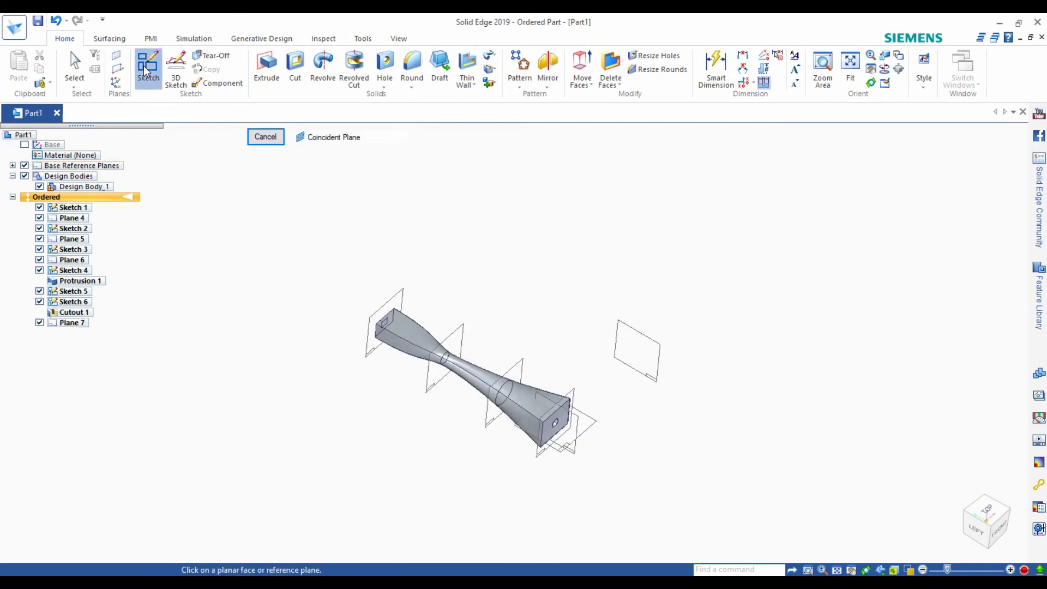
Step: Draw a three-sided polygon on Plane 7, centred on the part's axis
click(649, 359)
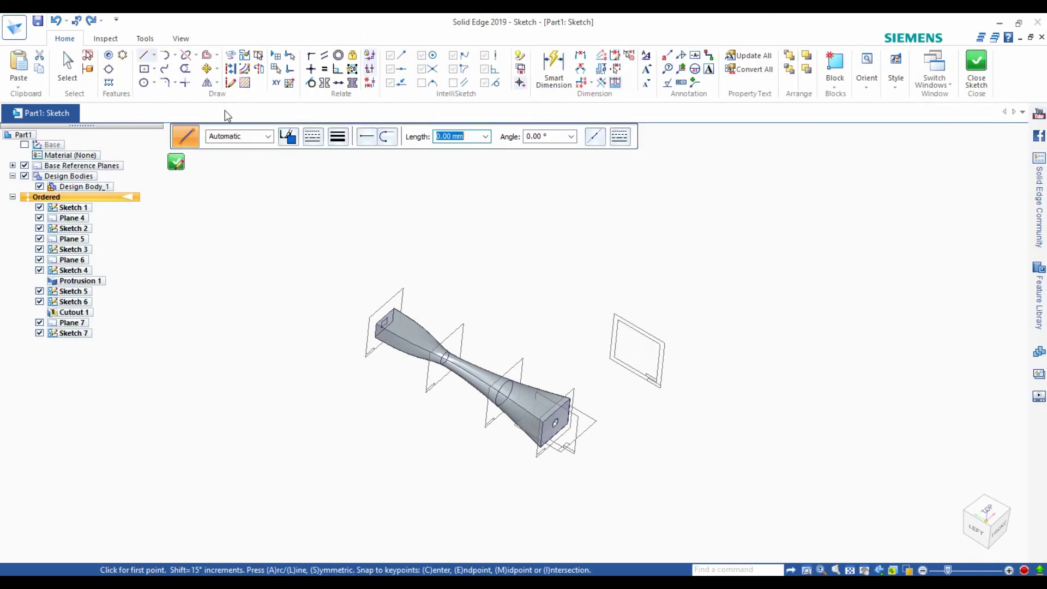
click(154, 82)
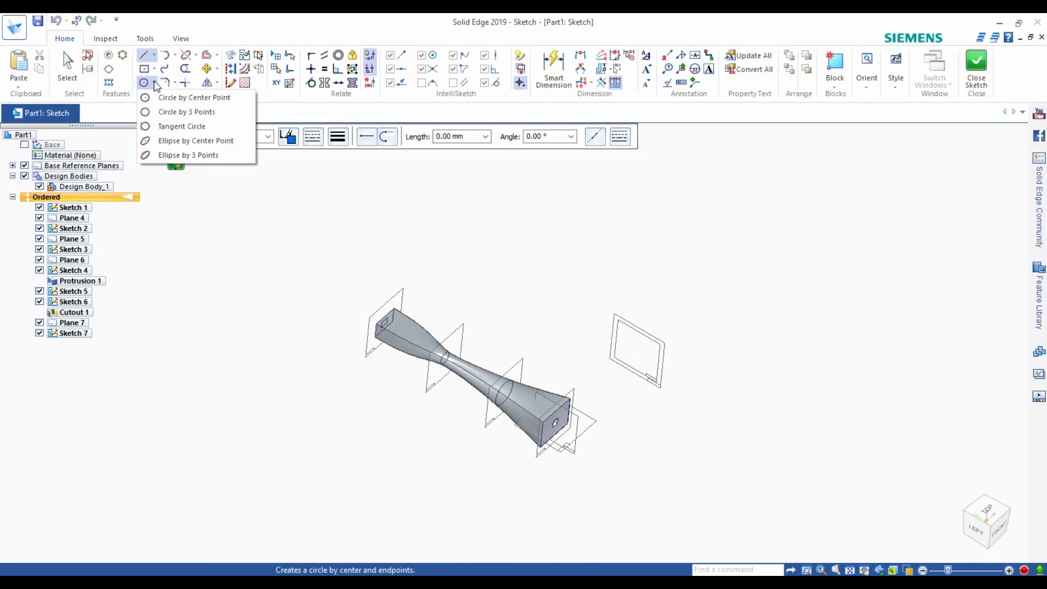
click(155, 69)
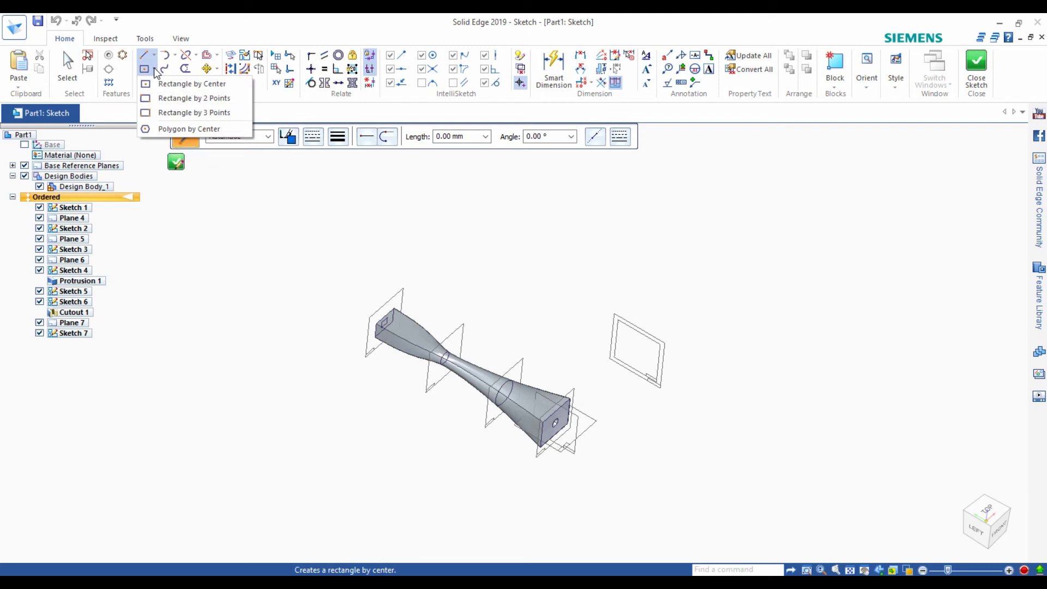
click(152, 131)
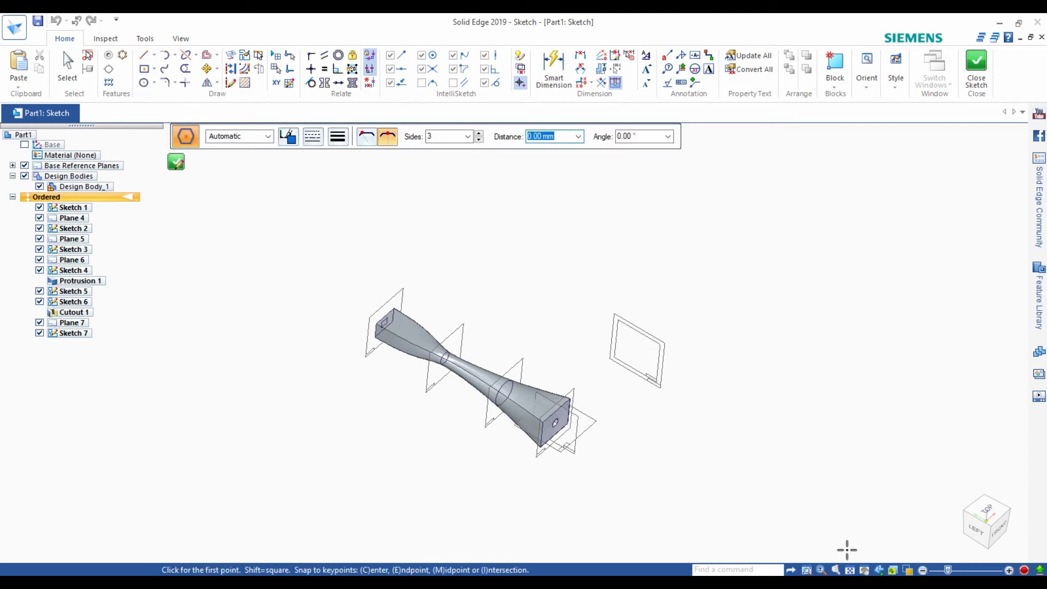
click(878, 570)
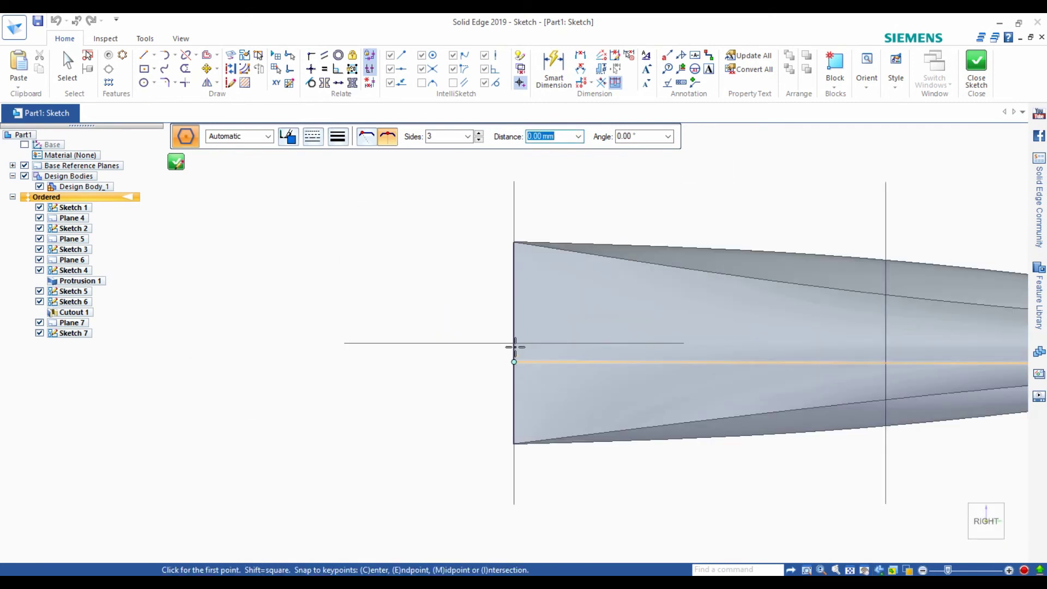
click(514, 343)
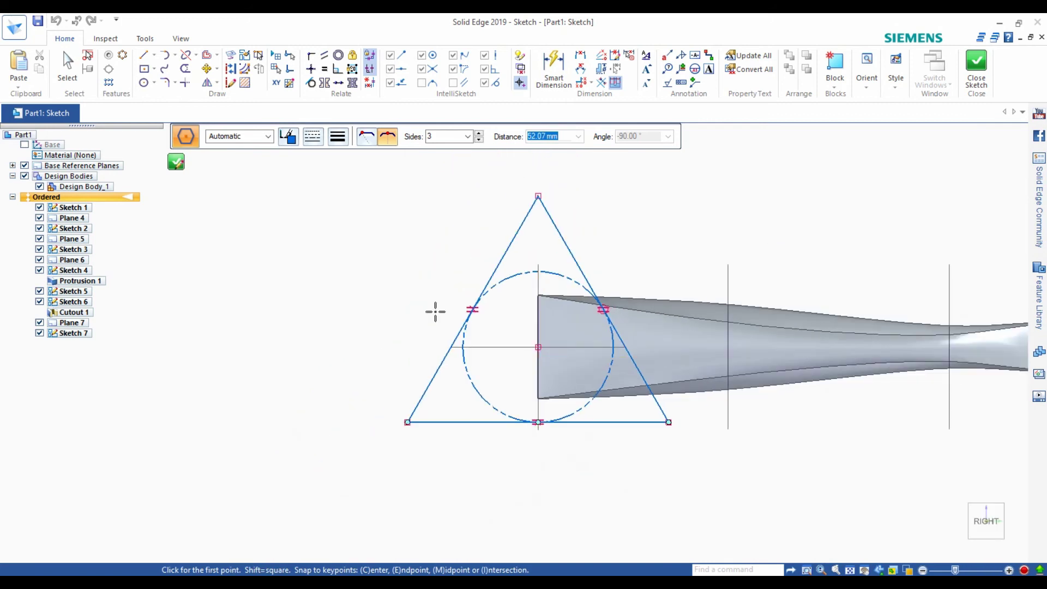
Step: Close and finish the triangle sketch, returning to an isometric view of the part
click(175, 163)
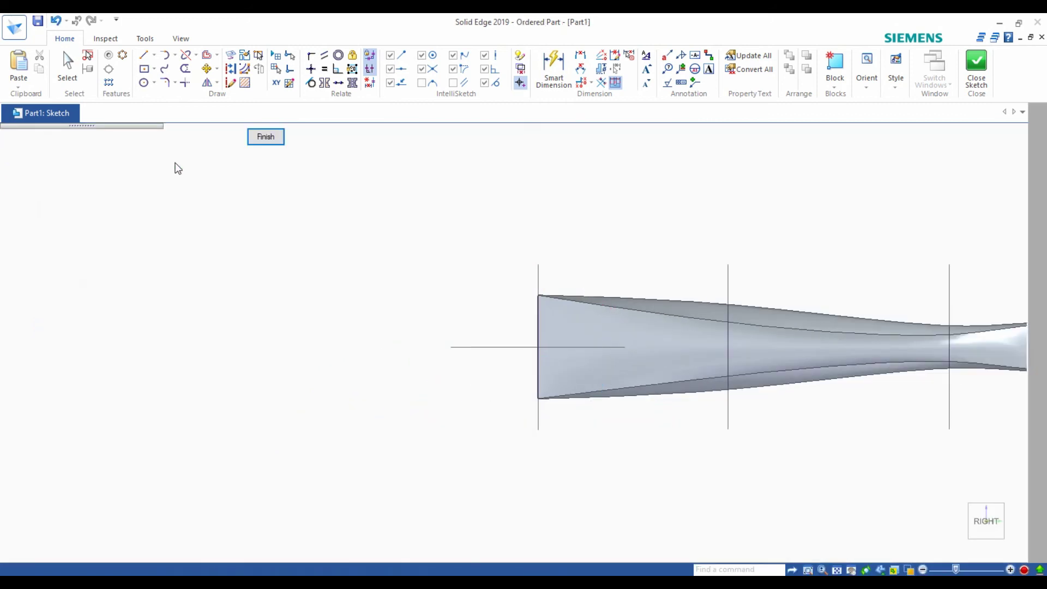
click(254, 136)
mouse_move(231, 217)
middle_down()
mouse_move(491, 280)
mouse_move(461, 355)
mouse_move(477, 315)
mouse_move(519, 355)
middle_up()
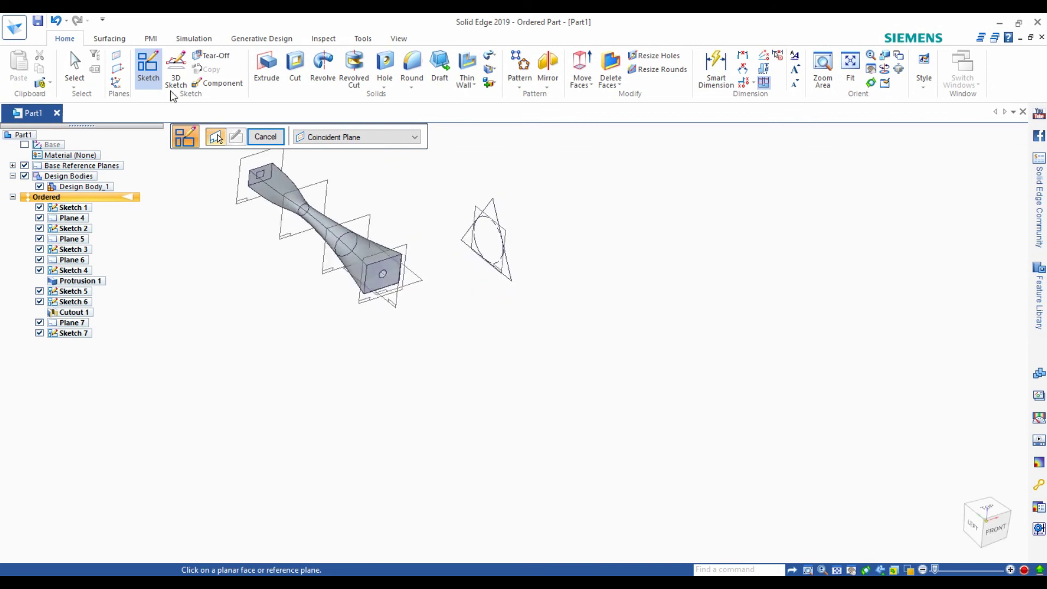
Step: Create Plane 8 parallel to Plane 7, offset about 278.64 further out
click(117, 68)
click(150, 84)
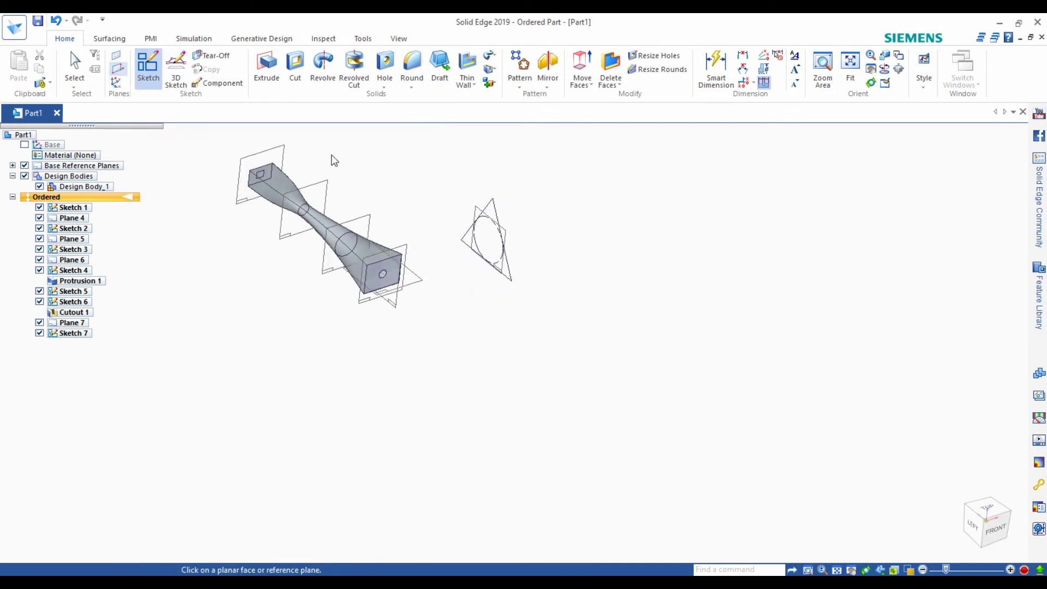
scroll(510, 220, up, 3)
click(499, 284)
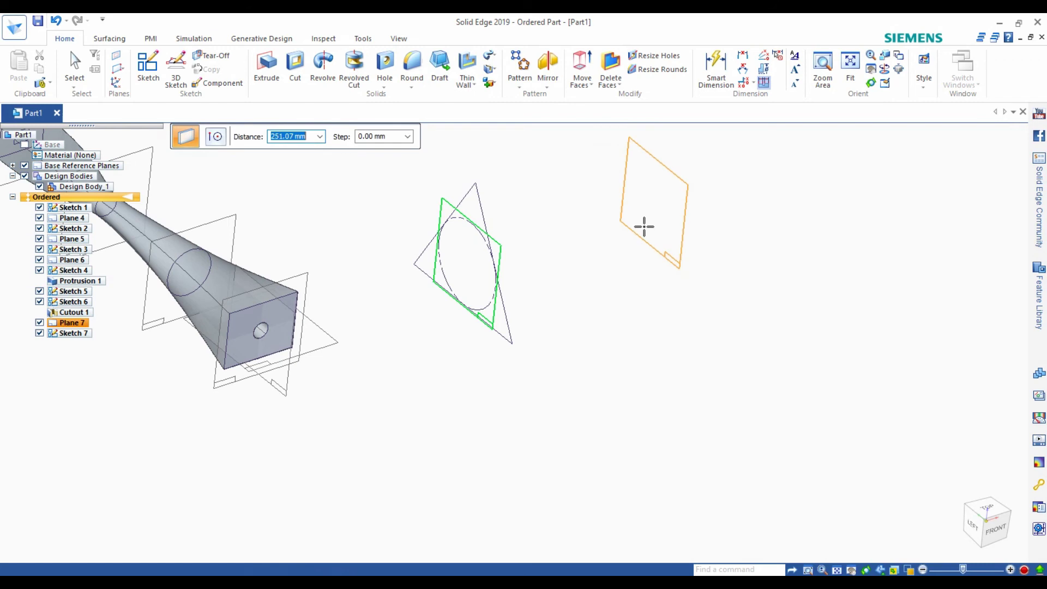
click(666, 227)
scroll(511, 261, down, 2)
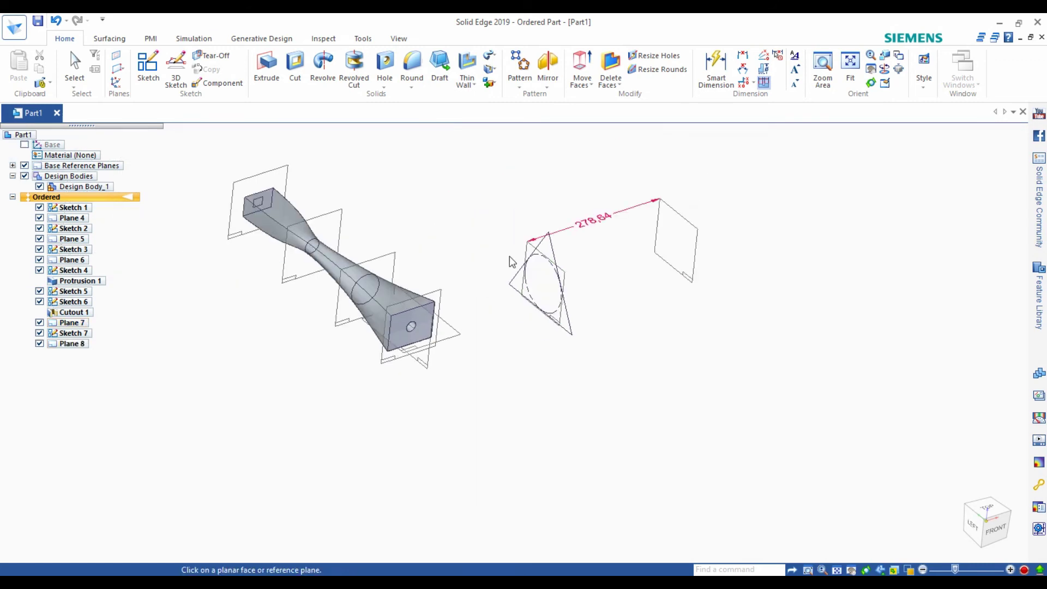
click(133, 79)
mouse_move(600, 311)
middle_down()
mouse_move(338, 279)
mouse_move(369, 403)
middle_up()
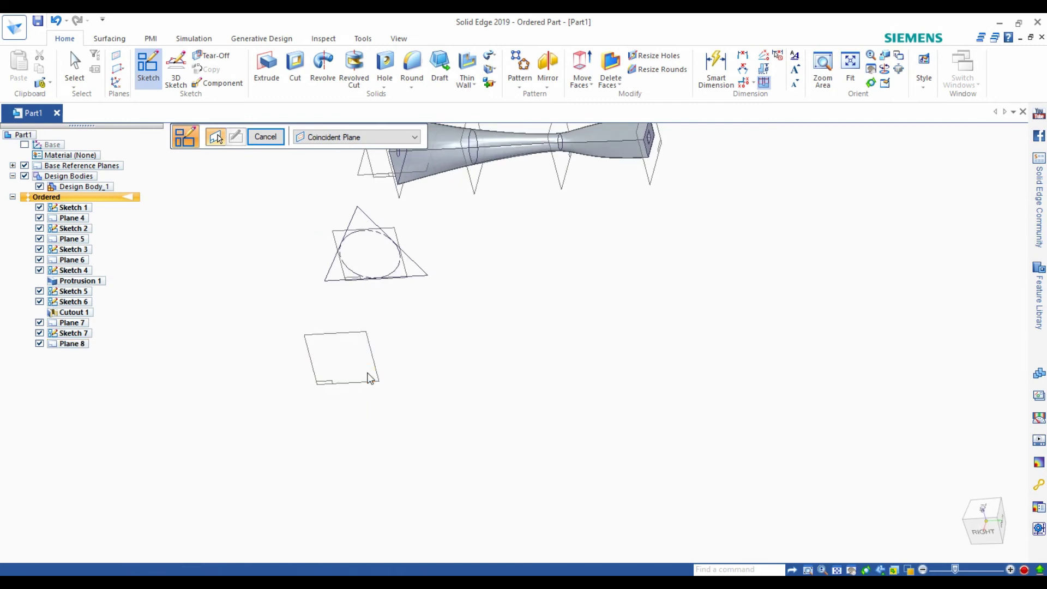
Step: Draw a large circle on Plane 8 centred on the part's axis, enclosing the triangle
click(369, 378)
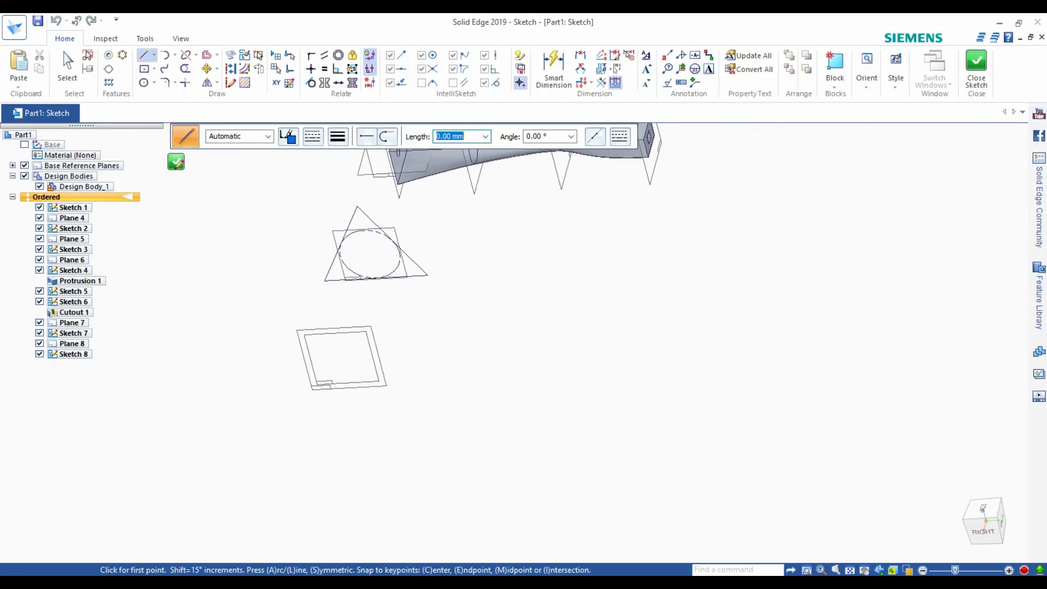
click(878, 570)
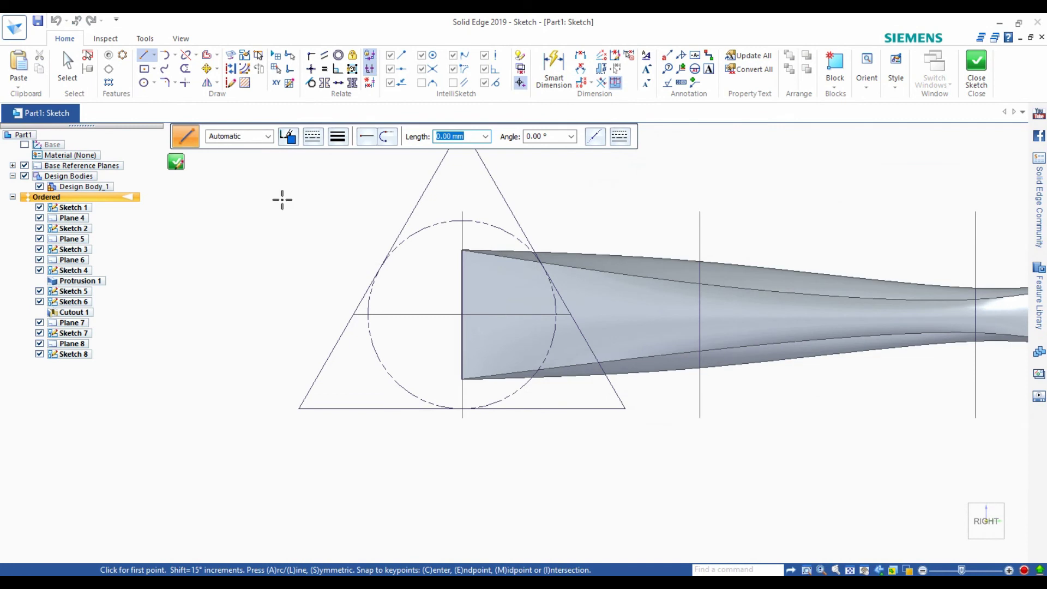
click(144, 82)
scroll(452, 262, down, 2)
scroll(458, 295, down, 2)
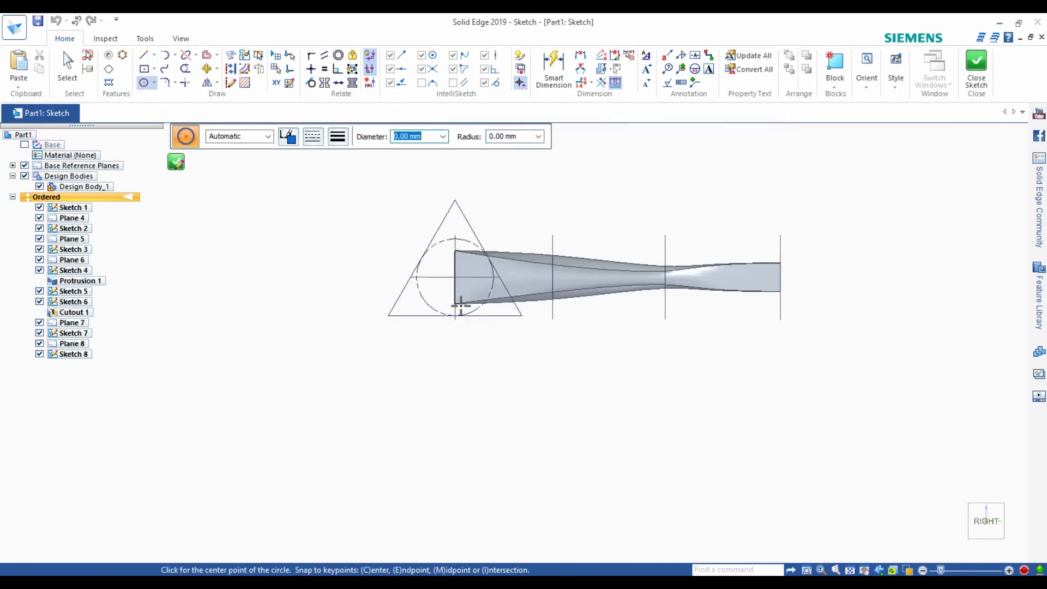
click(455, 277)
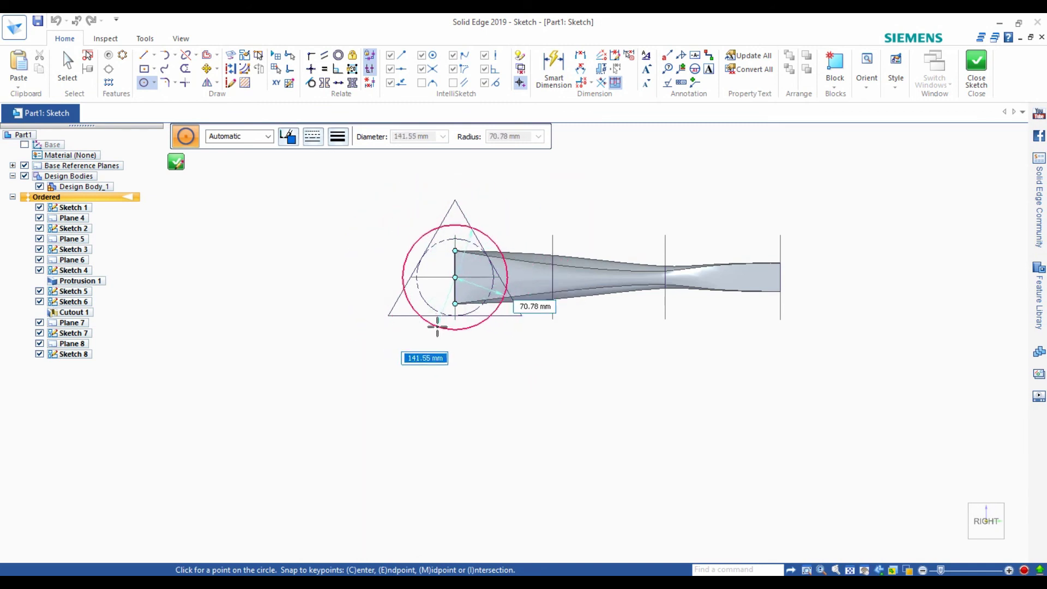
click(509, 364)
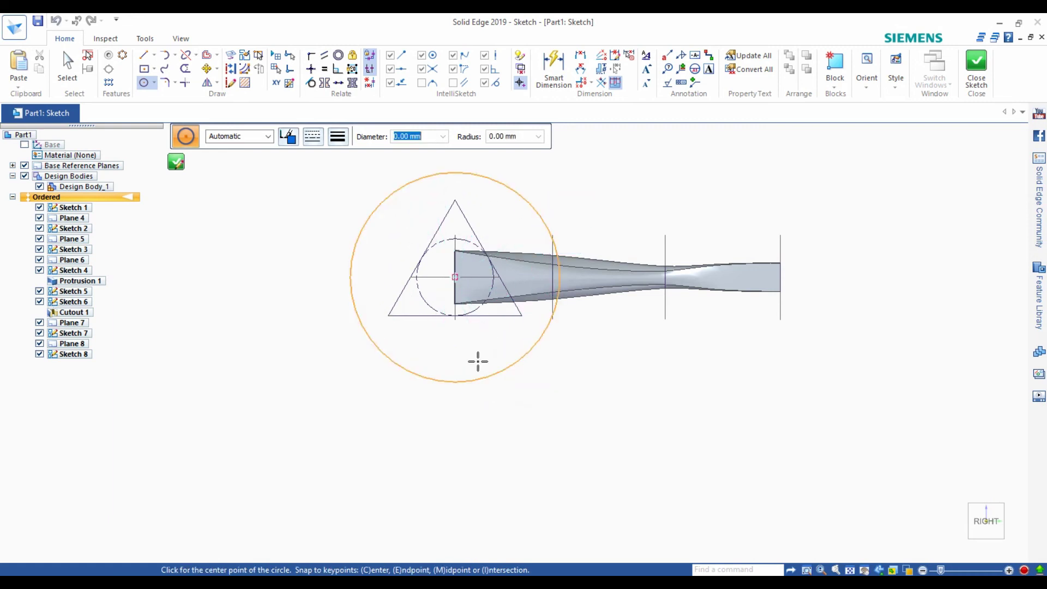
Step: Close and finish the circle sketch, returning to a 3D view
click(177, 162)
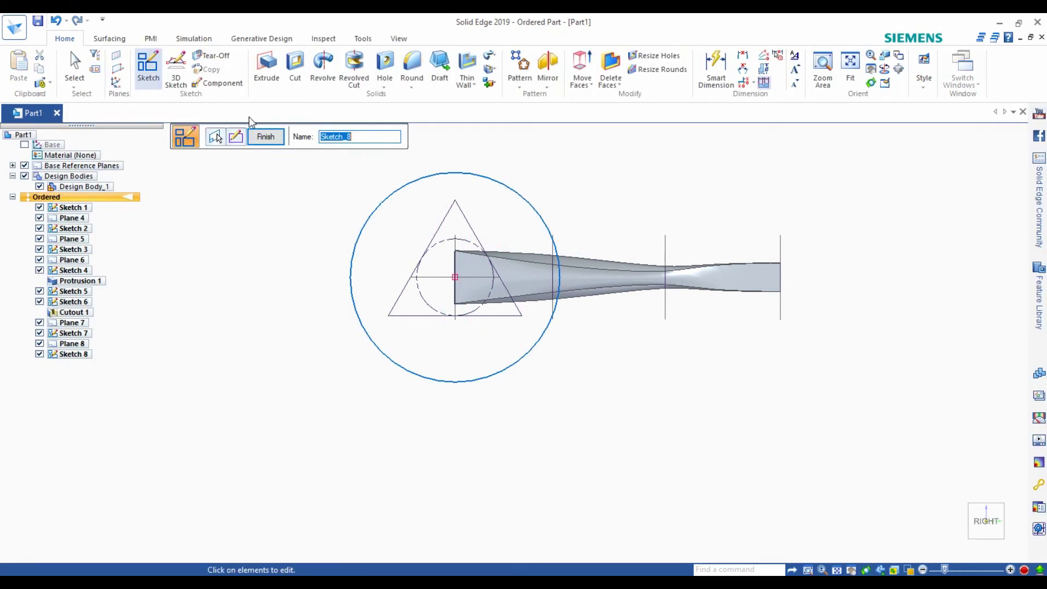
click(263, 141)
mouse_move(250, 158)
middle_down()
mouse_move(440, 292)
mouse_move(507, 225)
middle_up()
scroll(507, 225, down, 2)
scroll(431, 230, down, 2)
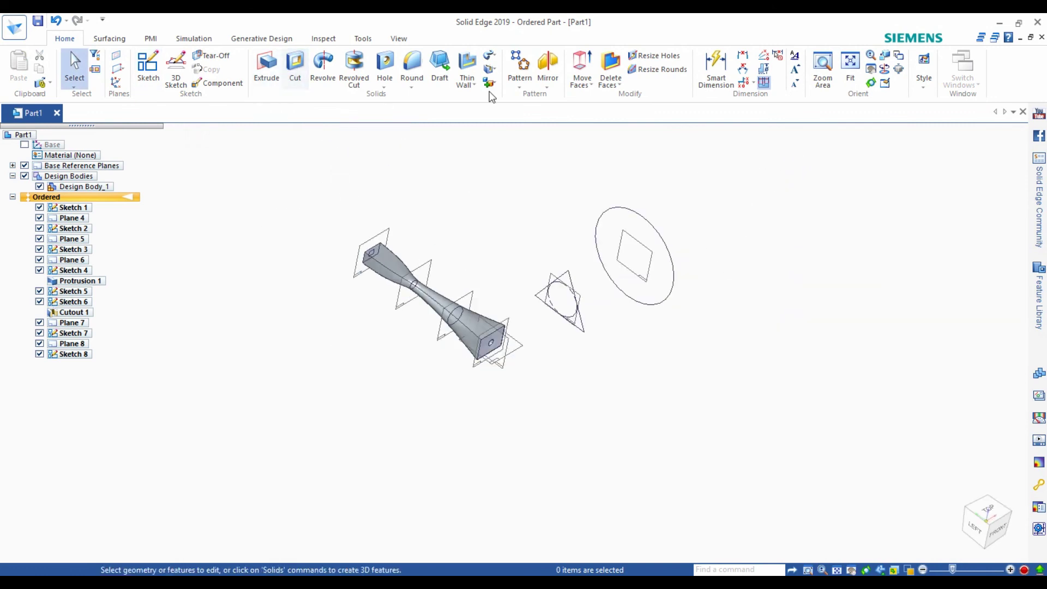
Step: Preview a lofted protrusion with the triangle as first section and the large circle as second
click(491, 56)
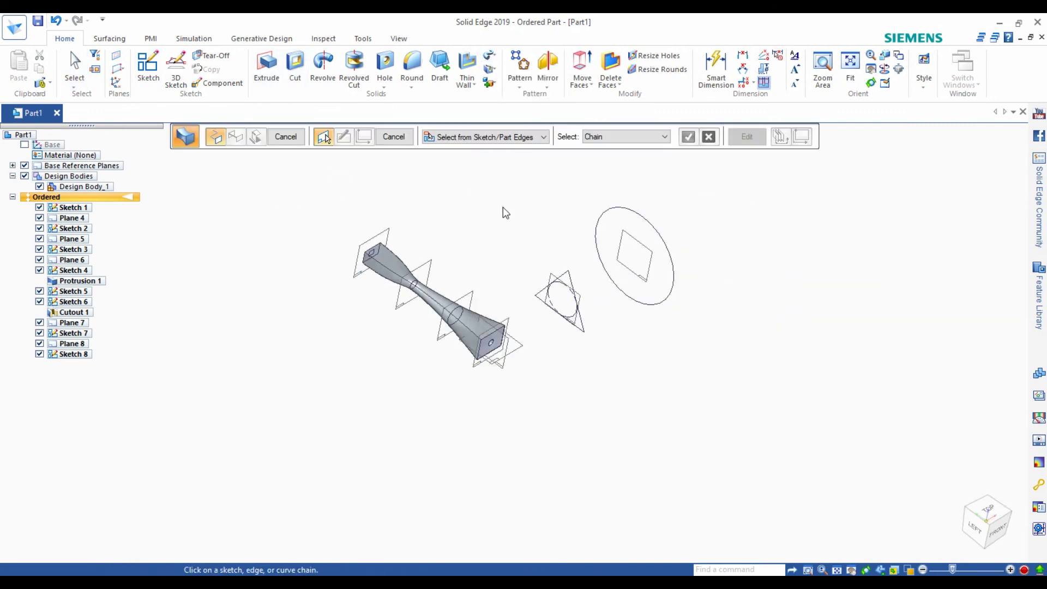
scroll(524, 213, up, 1)
mouse_move(542, 219)
middle_down()
mouse_move(505, 215)
mouse_move(517, 212)
middle_up()
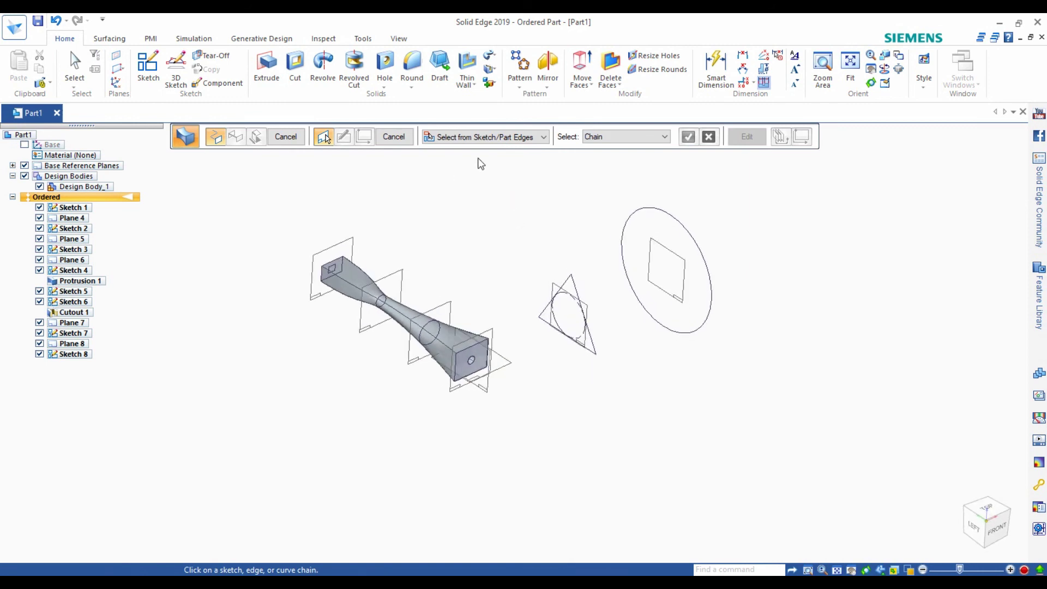
click(468, 139)
click(483, 139)
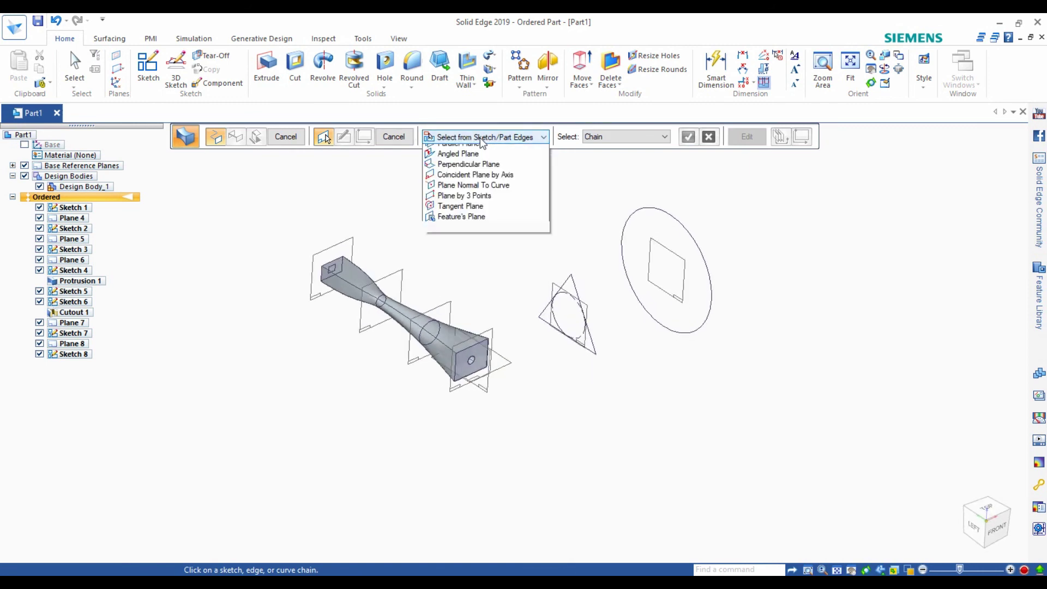
click(523, 149)
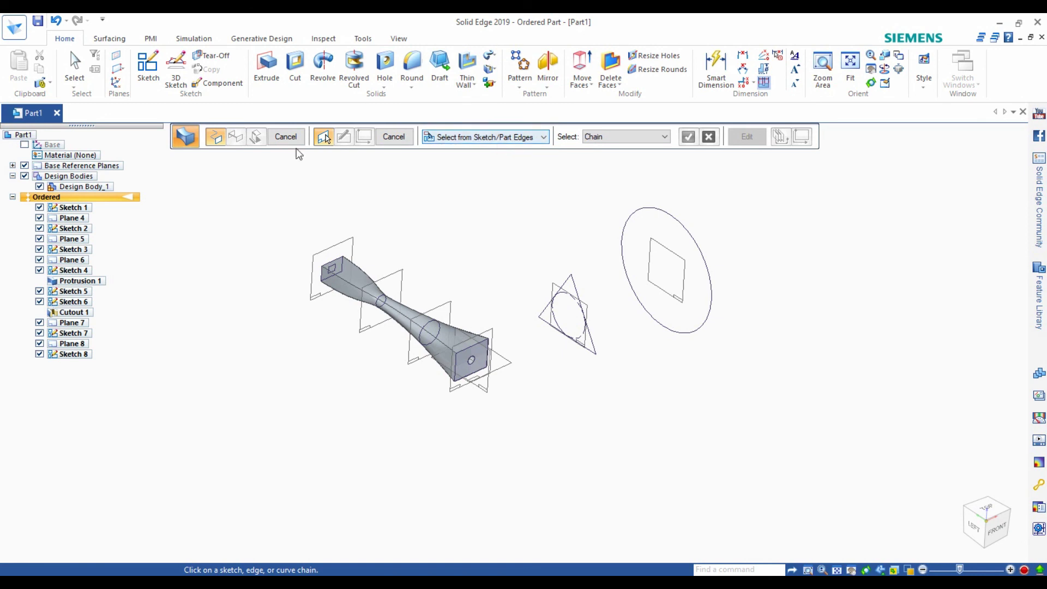
click(572, 282)
click(674, 222)
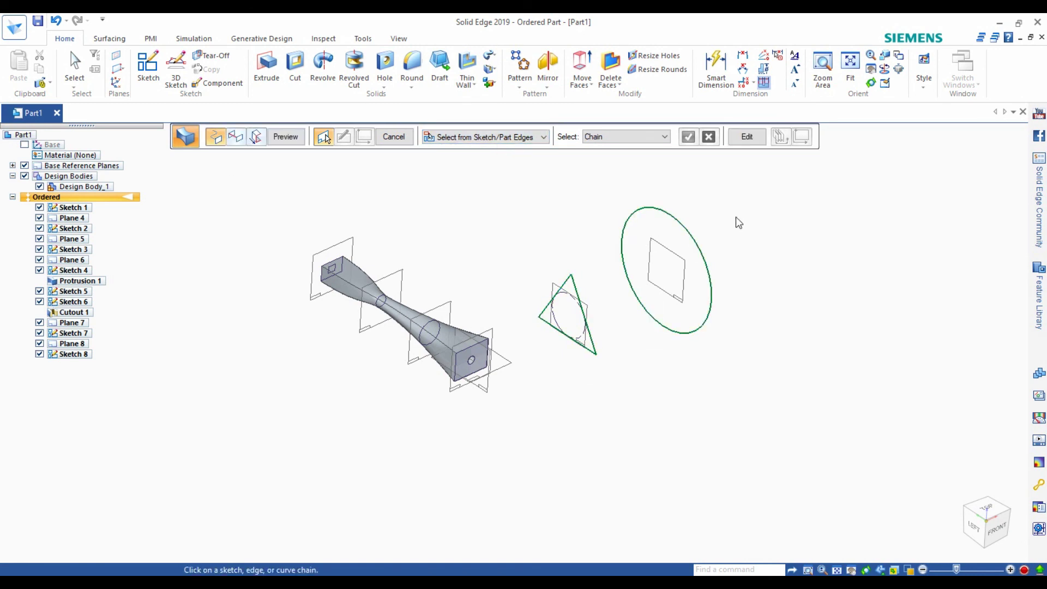
click(293, 138)
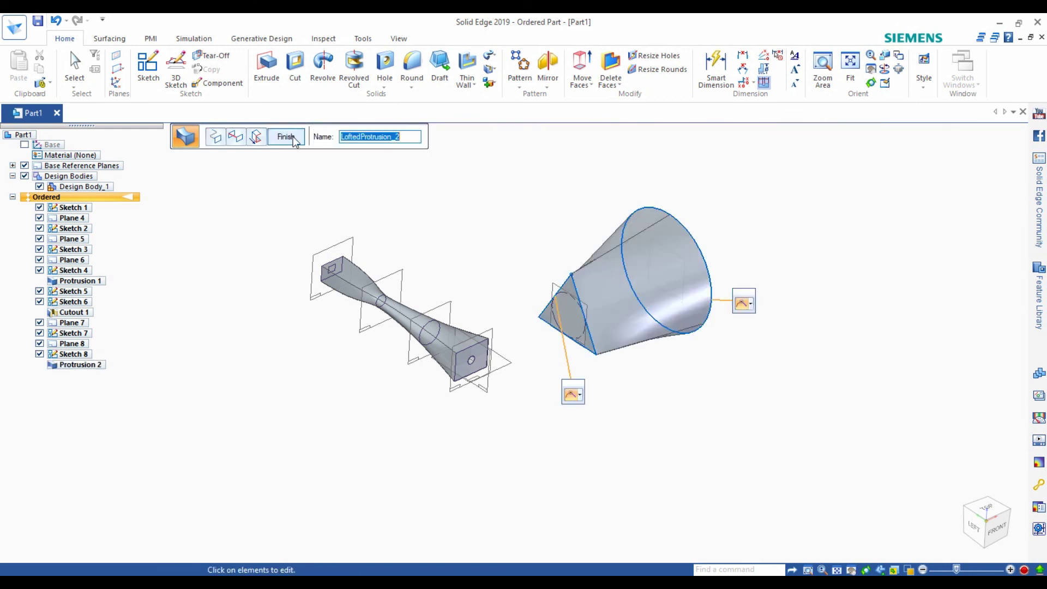
Step: Make both loft ends Normal to Section (triangle 1.000, circle 0.200), then finish and inspect Protrusion 2
mouse_move(681, 297)
middle_down()
mouse_move(775, 302)
mouse_move(611, 426)
middle_up()
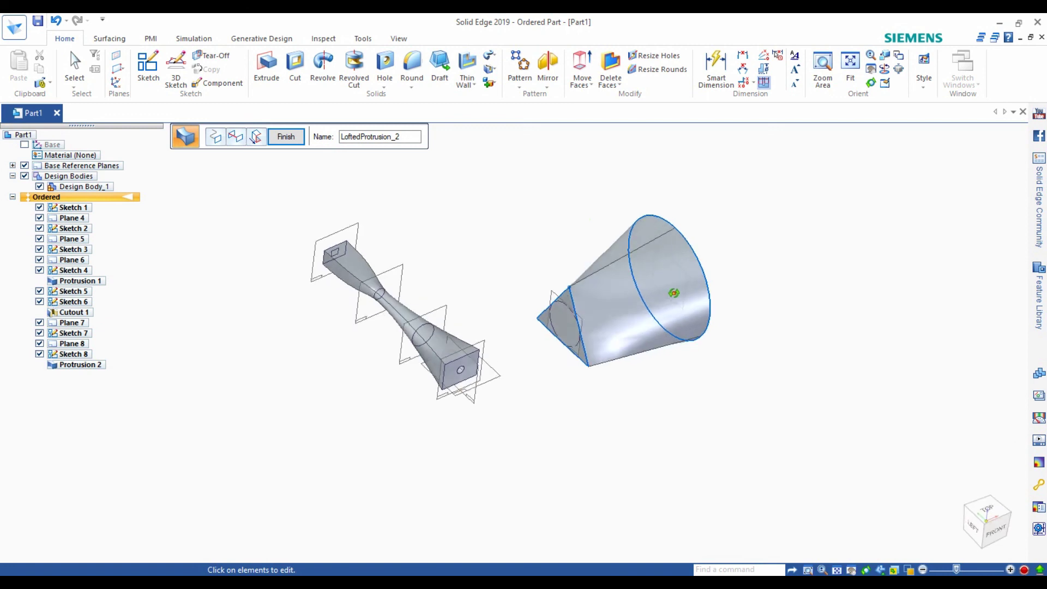
scroll(597, 418, up, 1)
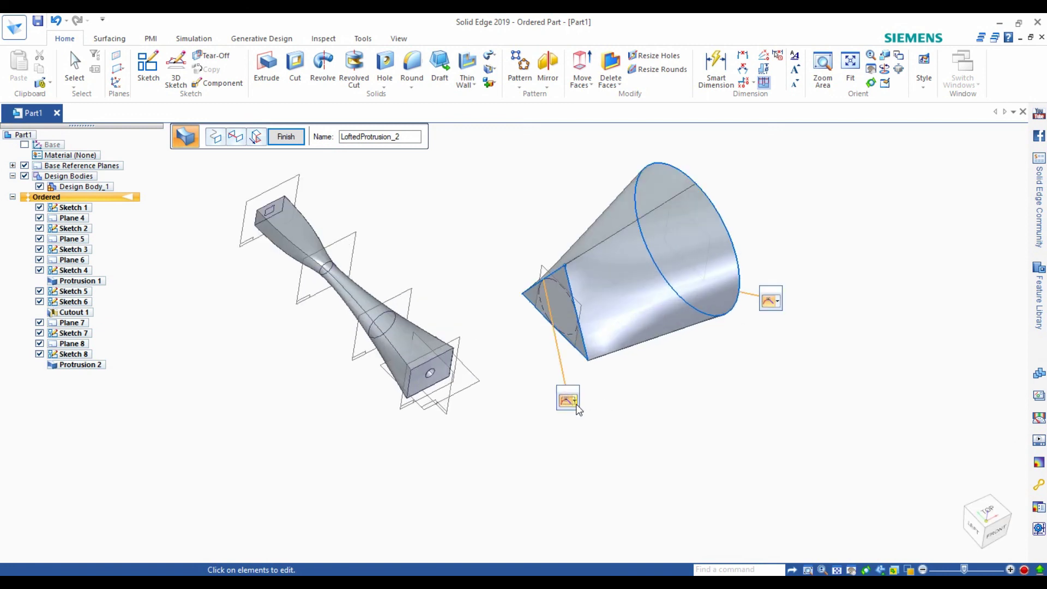
click(579, 431)
middle_drag(706, 431, 672, 359)
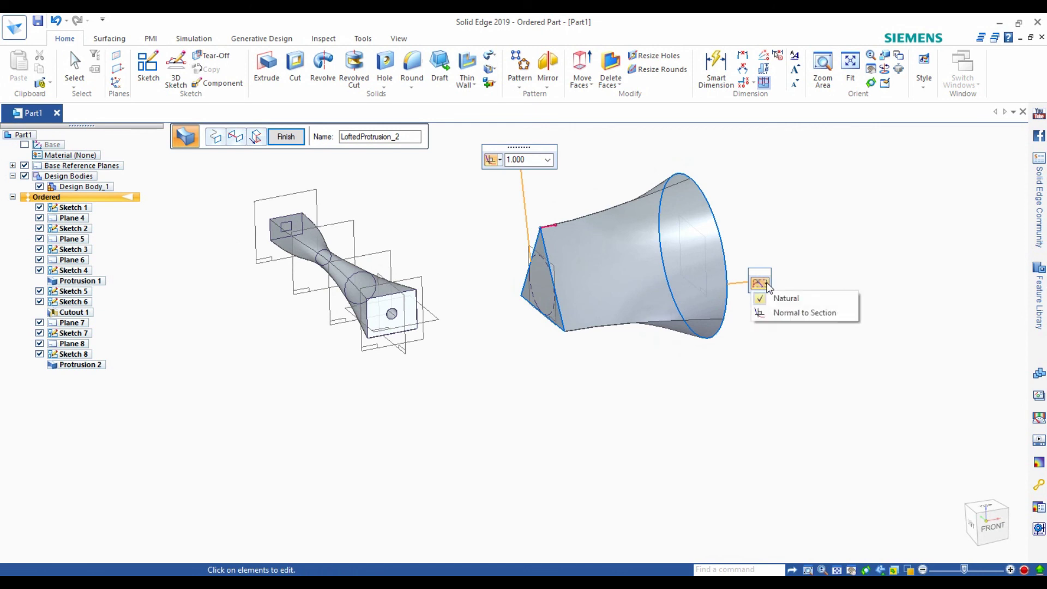
key(ctrl+i)
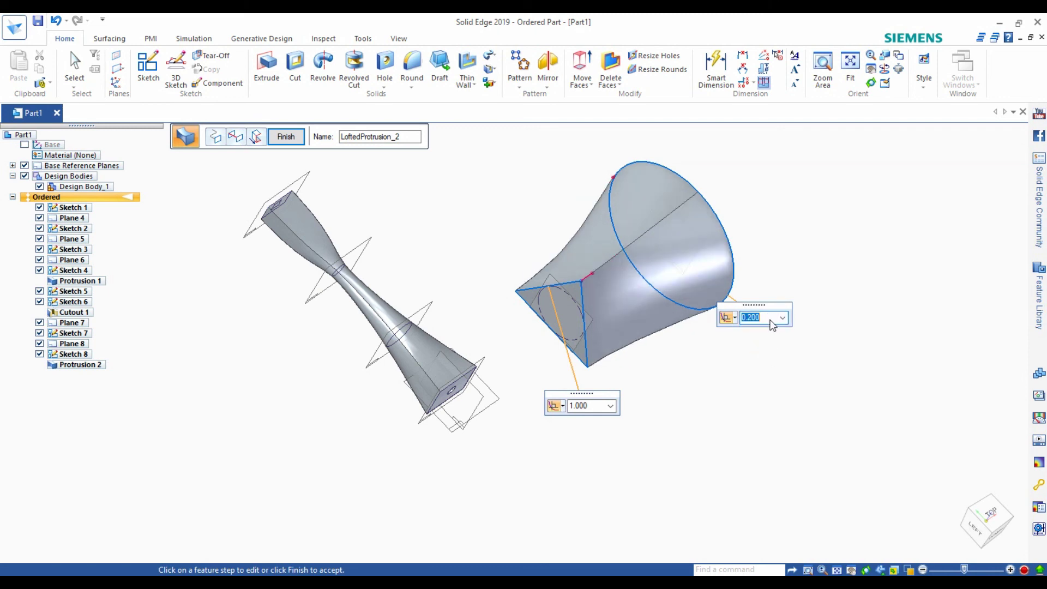
mouse_move(789, 427)
middle_down()
mouse_move(724, 444)
mouse_move(731, 463)
mouse_move(870, 374)
mouse_move(782, 361)
mouse_move(807, 374)
mouse_move(797, 381)
mouse_move(825, 346)
mouse_move(775, 378)
middle_up()
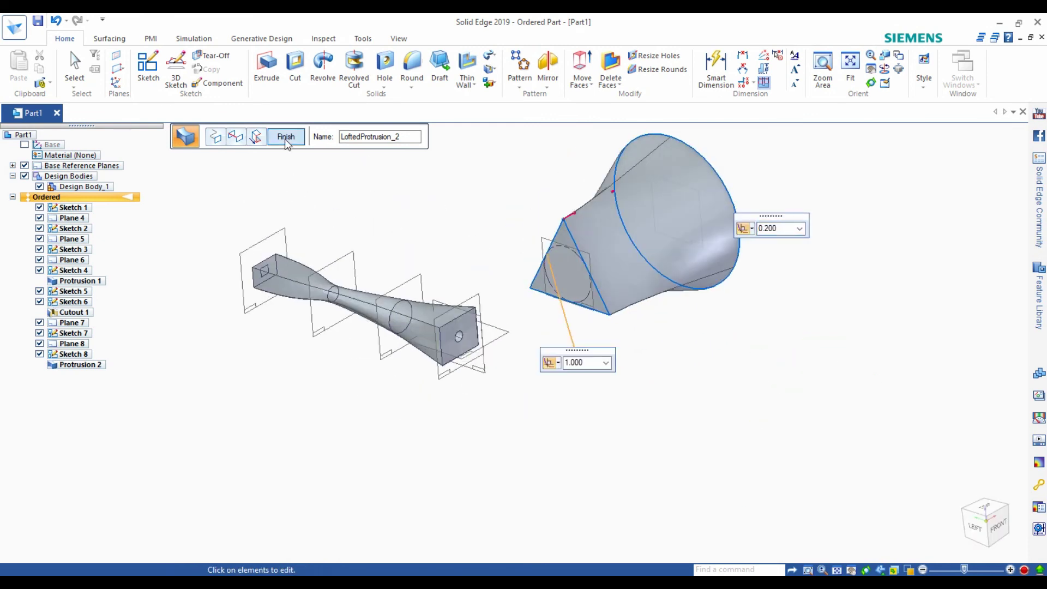
mouse_move(311, 164)
middle_down()
mouse_move(423, 232)
mouse_move(388, 231)
mouse_move(316, 166)
mouse_move(411, 256)
middle_up()
scroll(673, 438, up, 3)
scroll(673, 438, down, 5)
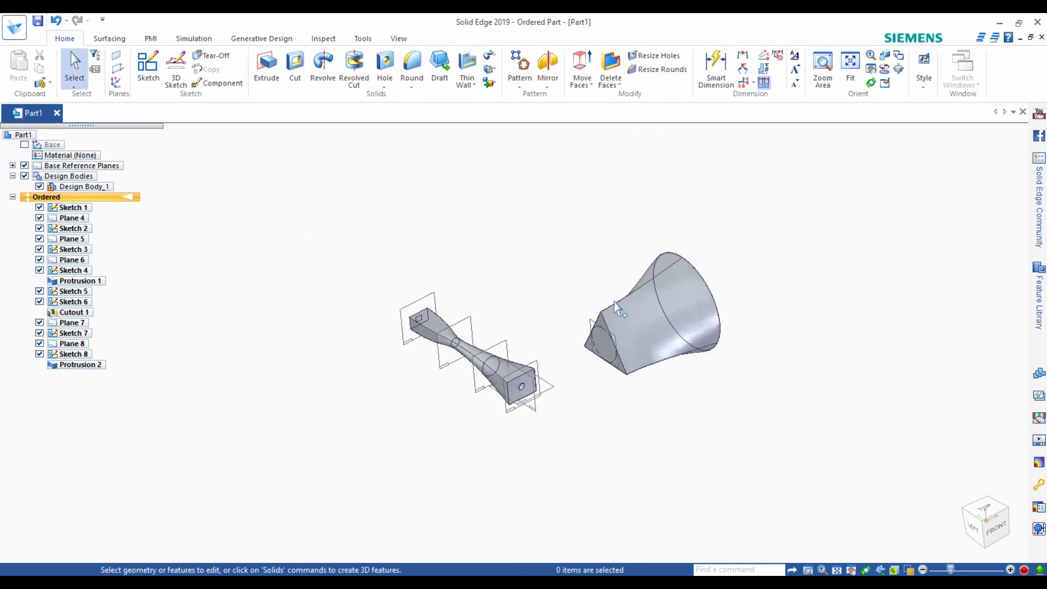
scroll(516, 274, up, 5)
mouse_move(516, 274)
middle_down()
mouse_move(569, 276)
mouse_move(433, 269)
mouse_move(400, 325)
mouse_move(565, 358)
mouse_move(523, 284)
mouse_move(538, 327)
mouse_move(577, 207)
mouse_move(565, 254)
middle_up()
scroll(560, 276, down, 3)
scroll(498, 300, up, 2)
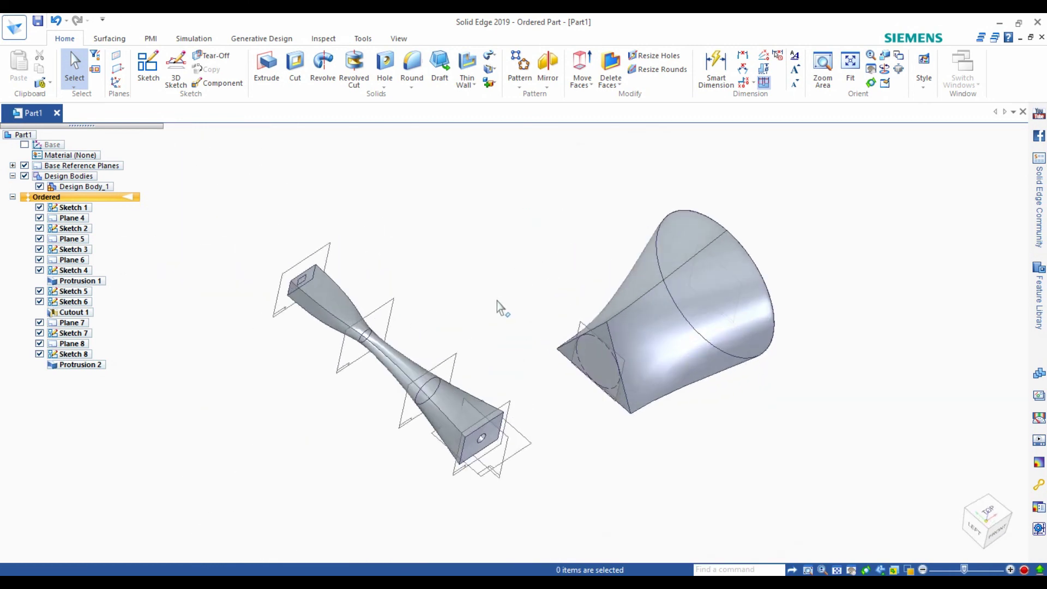
middle_drag(541, 318, 510, 291)
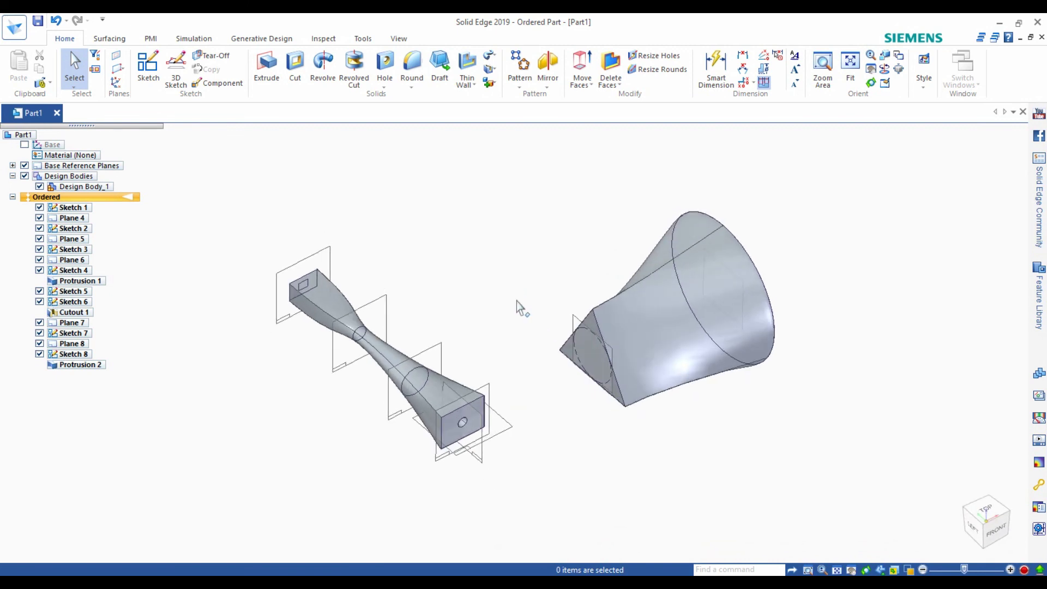